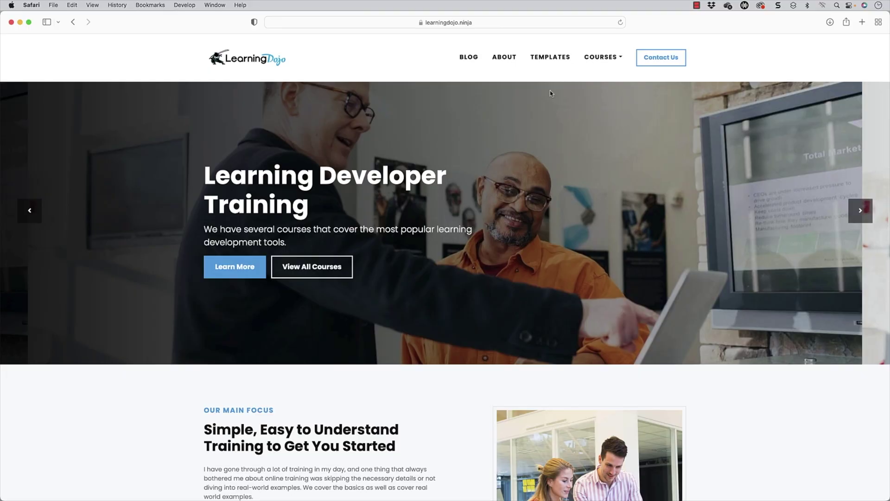
- Look through the website's Blog page and the Templates page, including the xAPI & Video Learning Templates section
left_click(470, 57)
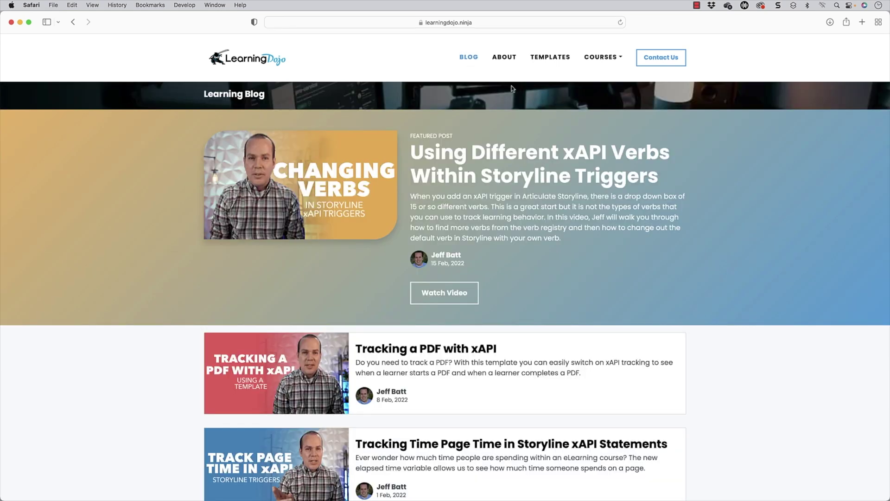
left_click(550, 57)
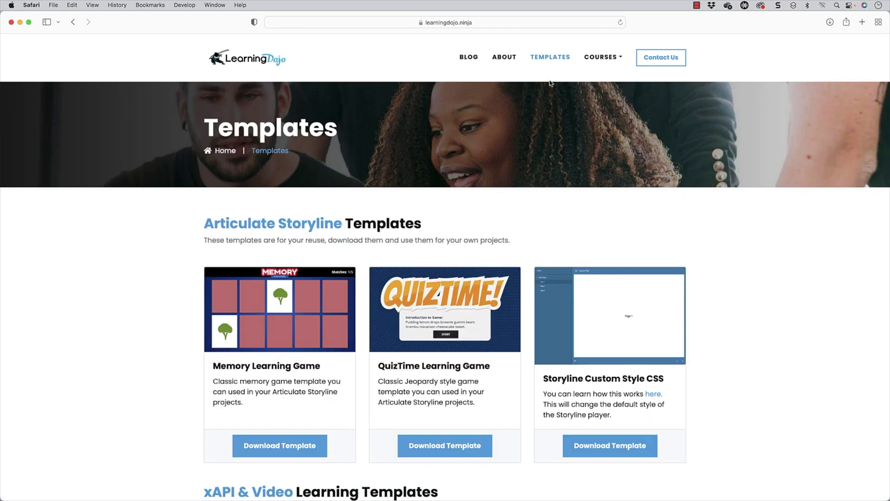
scroll(544, 133, "down", 3)
scroll(544, 133, "down", 5)
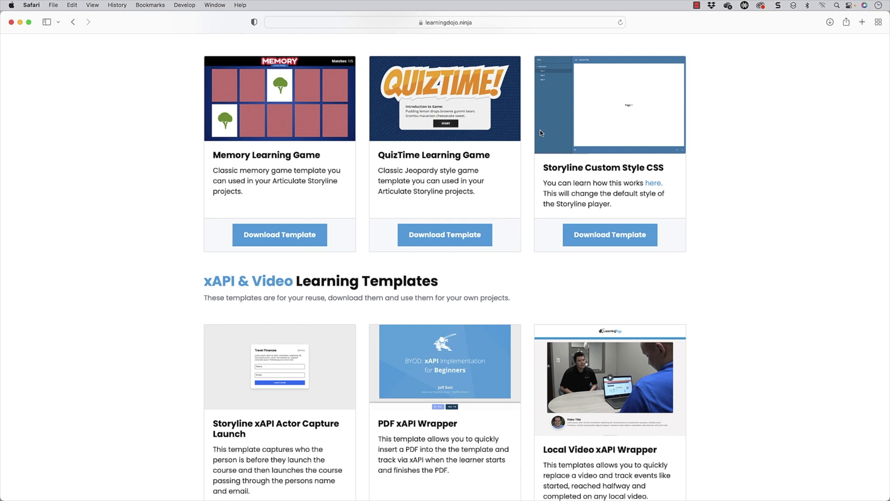
scroll(539, 133, "down", 3)
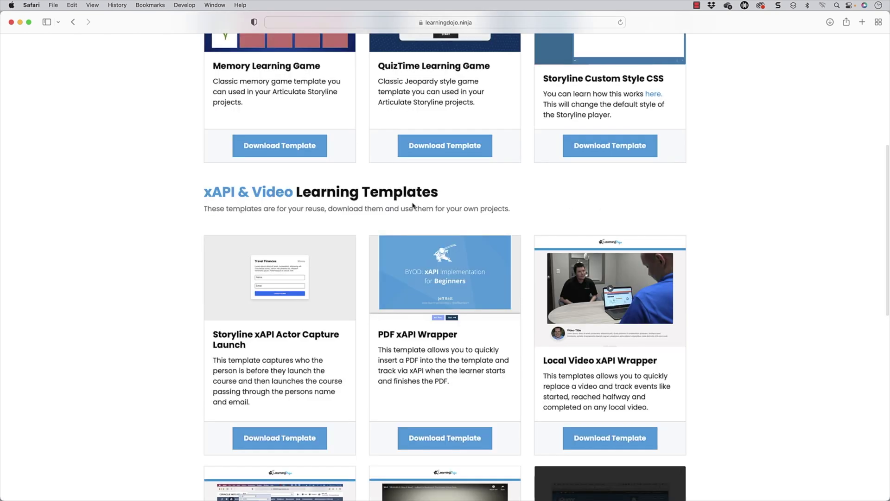
scroll(660, 50, "up", 10)
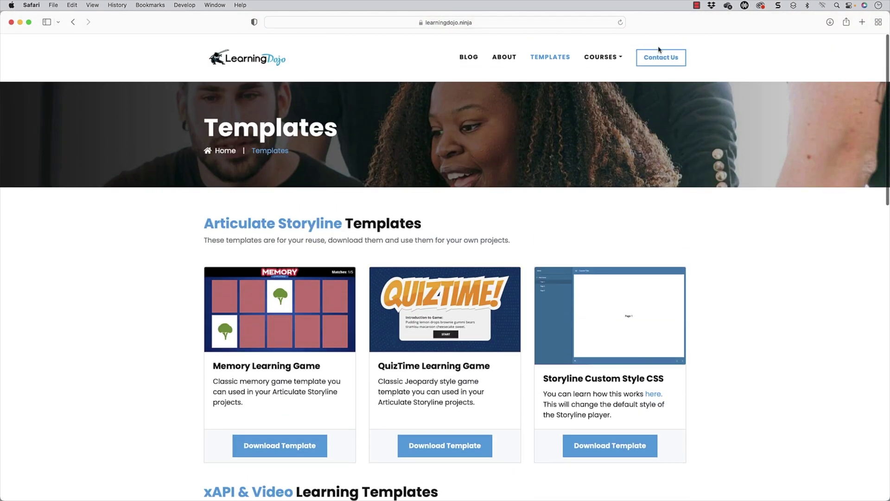
left_click(616, 58)
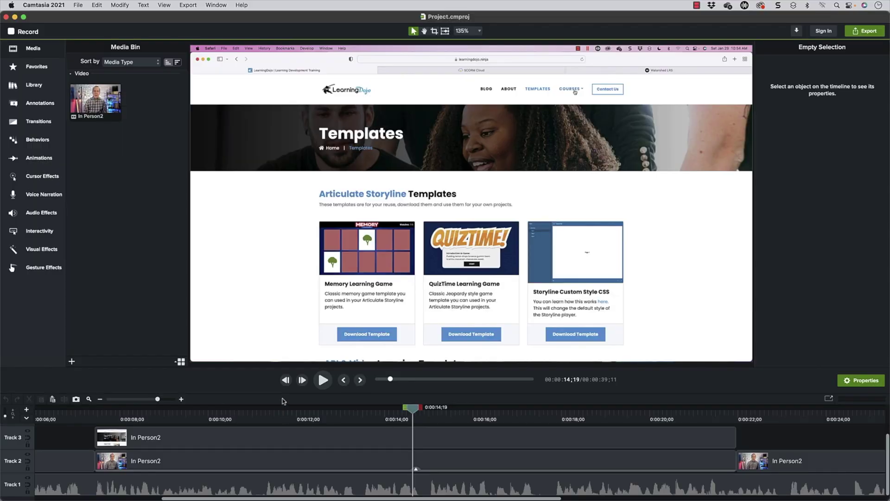
- Go to about 8 seconds on the timeline and inspect the overlapping clips on Track 3 and Track 2
left_click_drag(283, 394, 89, 355)
left_click_drag(73, 391, 387, 406)
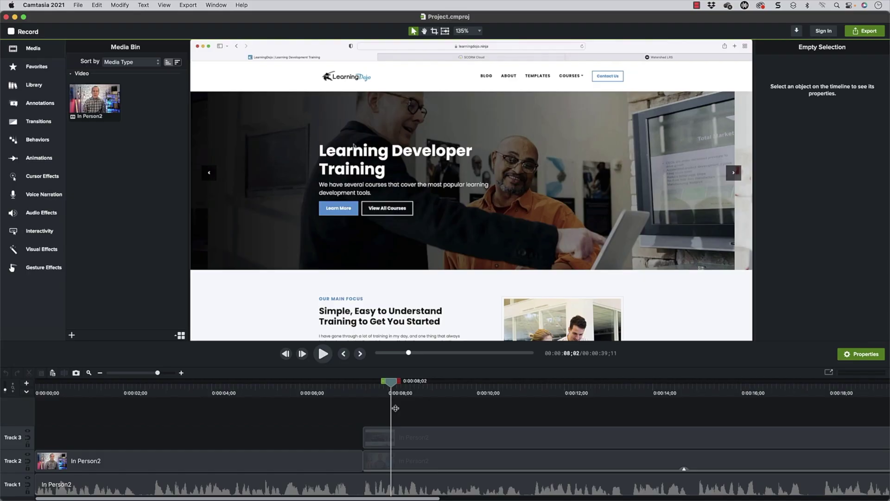
left_click(444, 440)
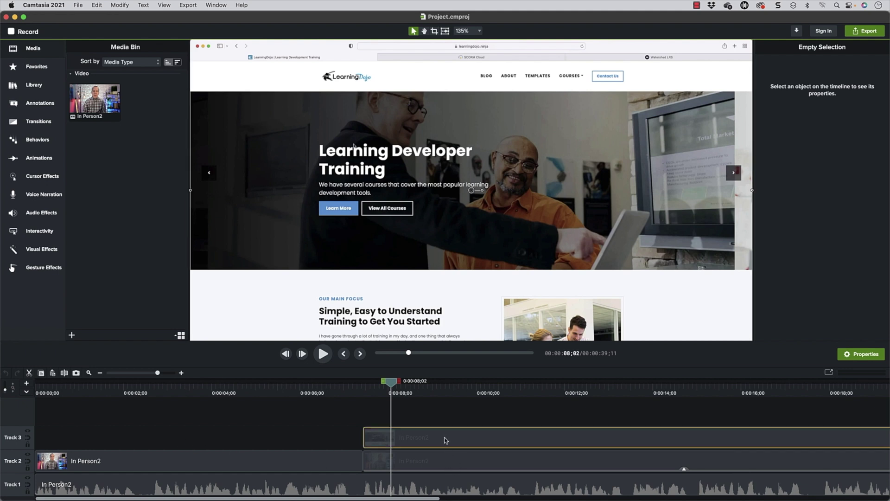
left_click(432, 458)
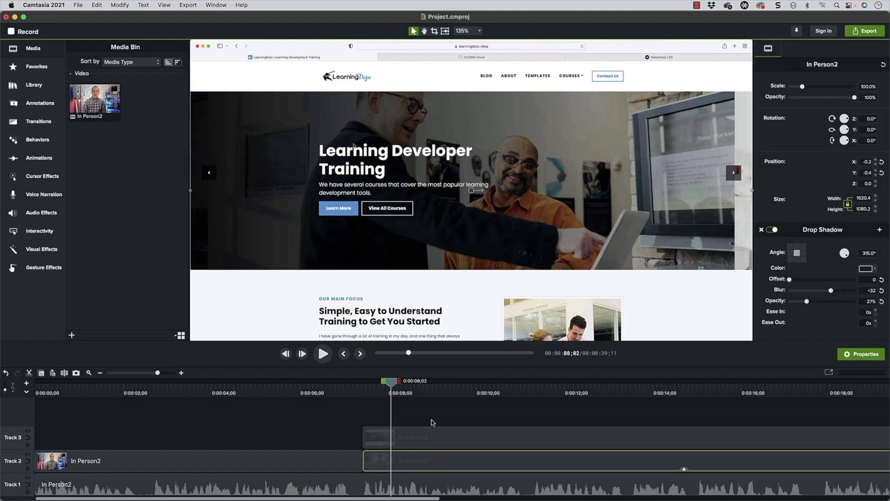
- Preview the start of the screen recording on Track 3 from about 7 seconds and return the playhead there
left_click(363, 391)
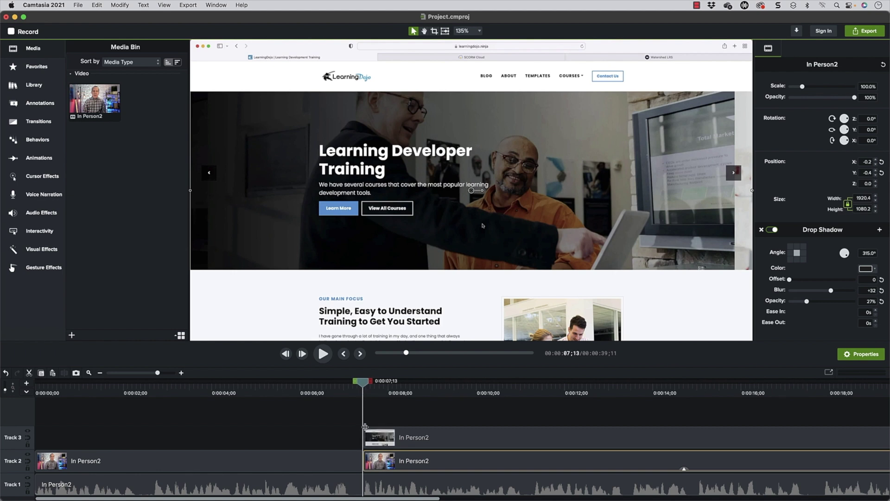
left_click(367, 440)
key("space")
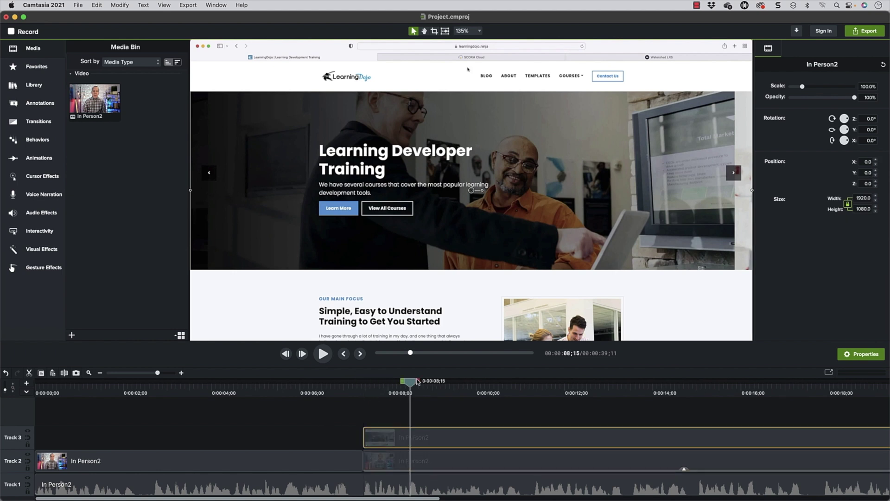
key("space")
key("super+z")
left_click(365, 391)
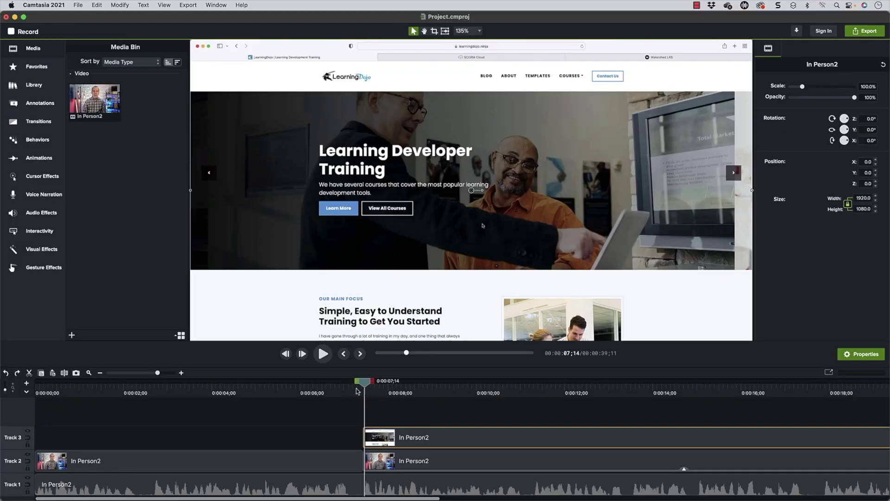
- Move the screen recording track below the camera track and scrub across the start and end of the overlapping section
left_click_drag(422, 443, 418, 440)
left_click_drag(14, 437, 13, 464)
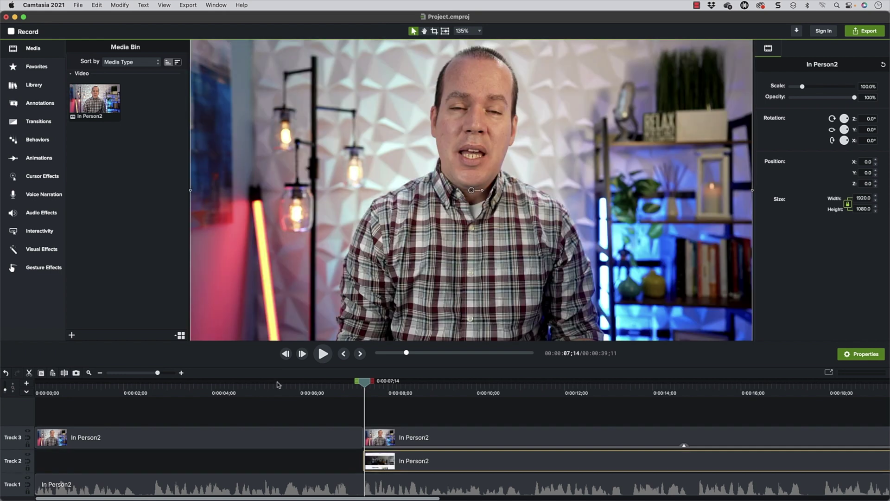
left_click_drag(364, 381, 417, 394)
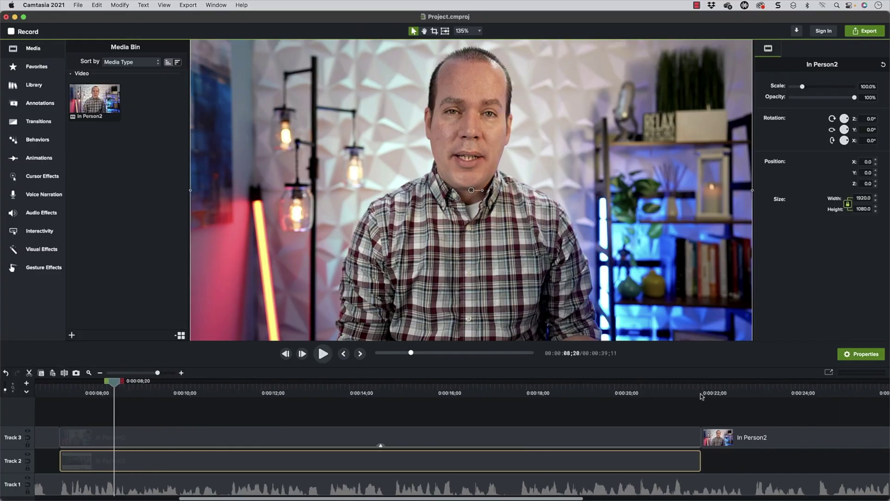
left_click(702, 388)
left_click_drag(703, 387, 716, 387)
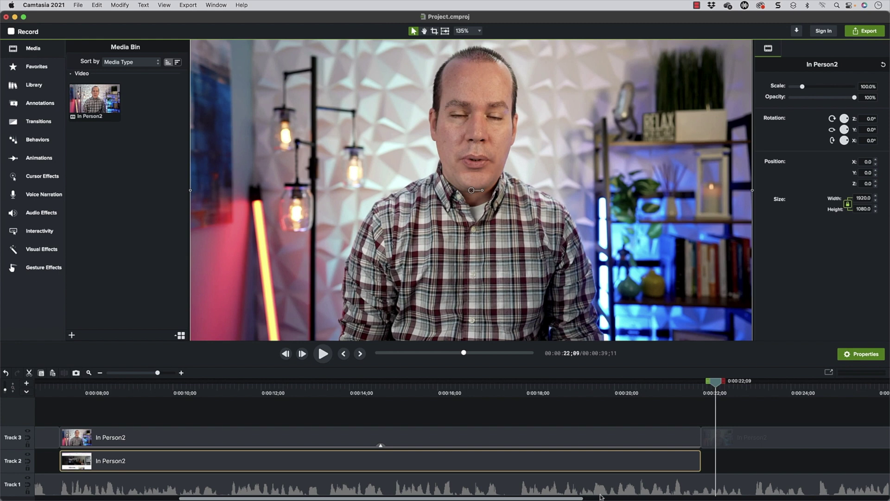
- Scale the middle camera clip on Track 3 to about 45% and place it in the lower-right corner of the canvas
scroll(328, 425, "left", 3)
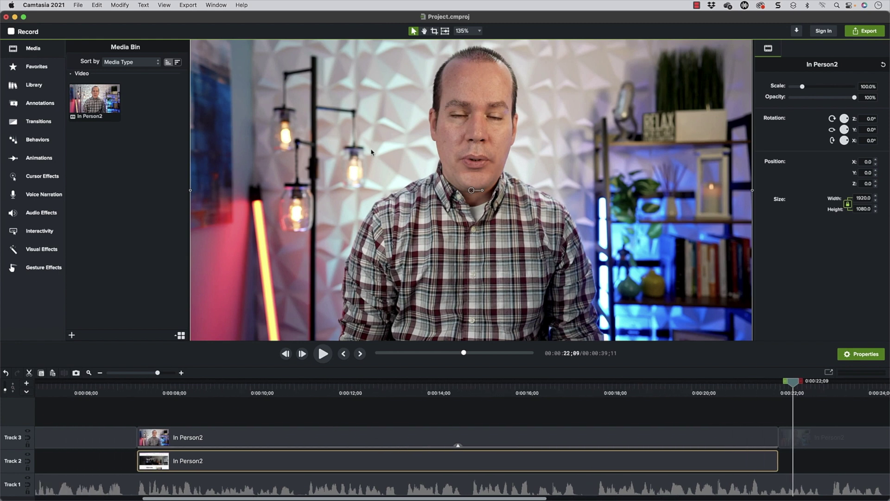
scroll(643, 257, "down", 5)
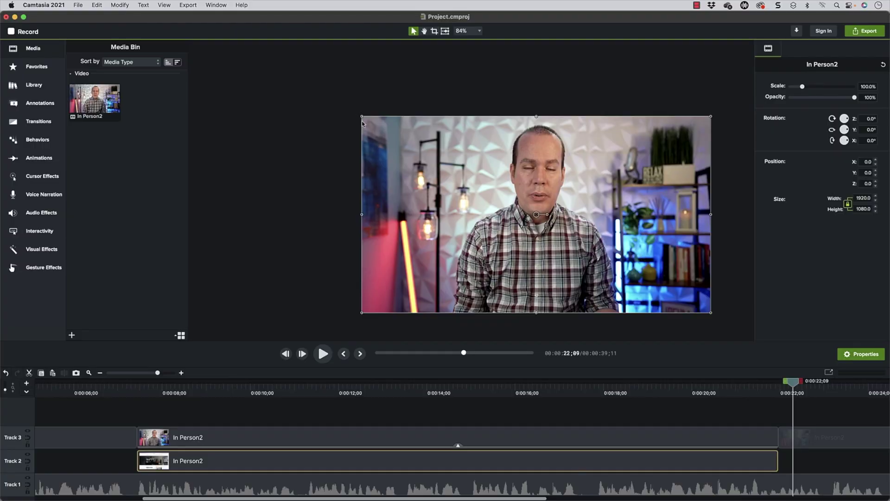
left_click_drag(362, 117, 497, 176)
key("super+z")
left_click(381, 394)
left_click(342, 439)
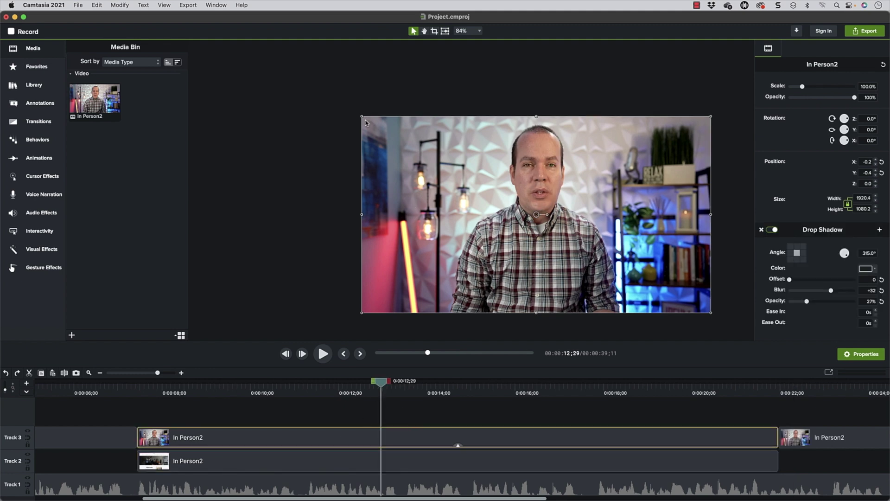
left_click_drag(364, 118, 614, 227)
left_click_drag(632, 269, 627, 263)
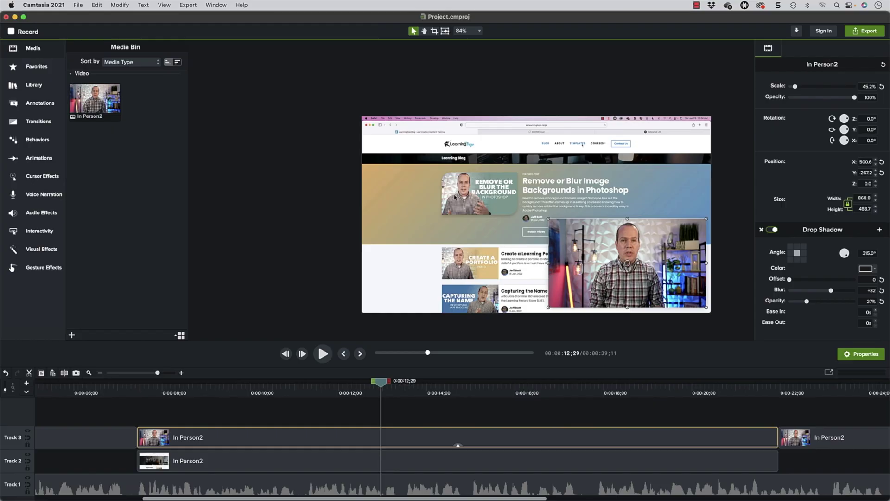
- Add a white ellipse from the basic shapes and place it over the presenter's face in the camera video
left_click(39, 102)
left_click(126, 48)
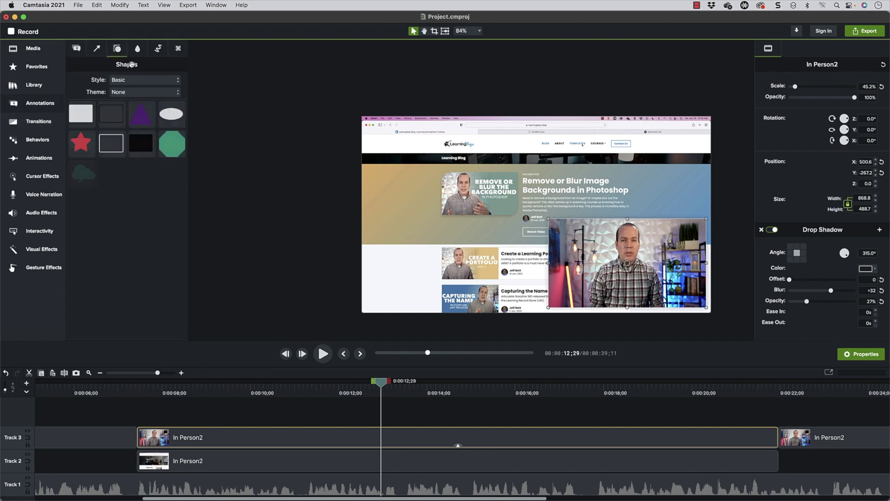
left_click_drag(178, 116, 673, 301)
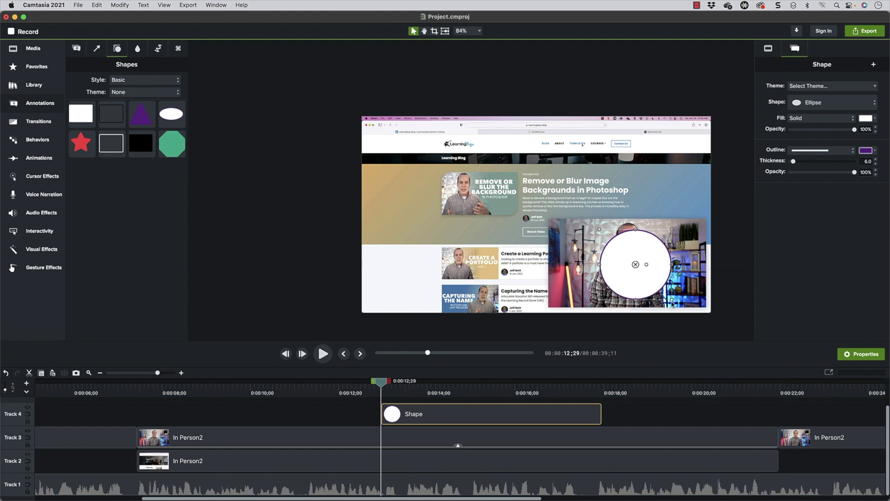
left_click_drag(636, 266, 627, 253)
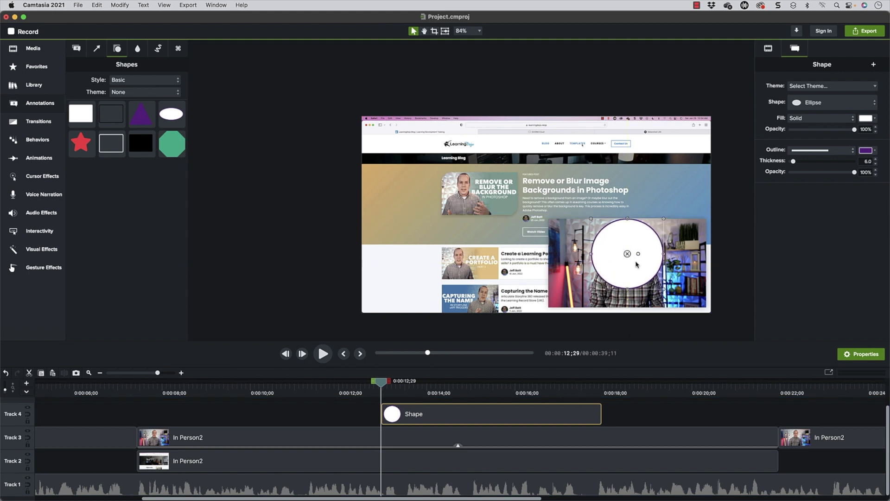
- Make the ellipse a perfect circle by unlocking its proportions and setting both width and height to 399
left_click(768, 49)
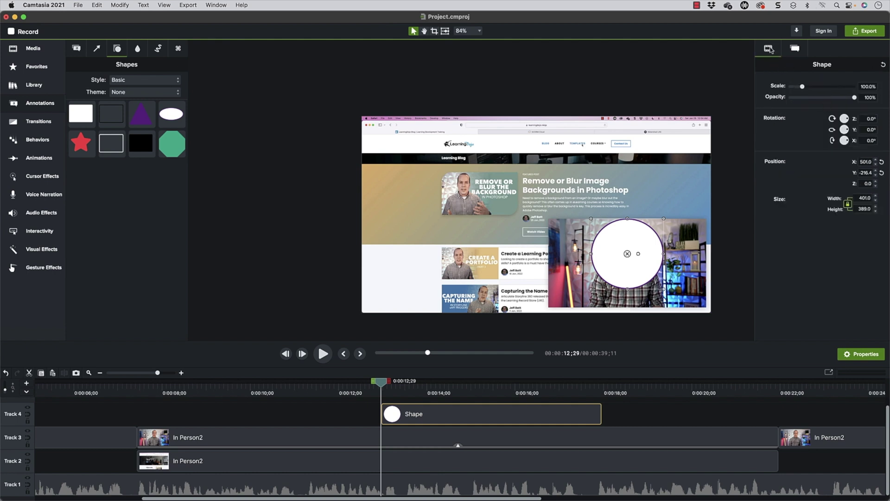
left_click(857, 199)
type("399")
key("Tab")
type("4")
key("Tab")
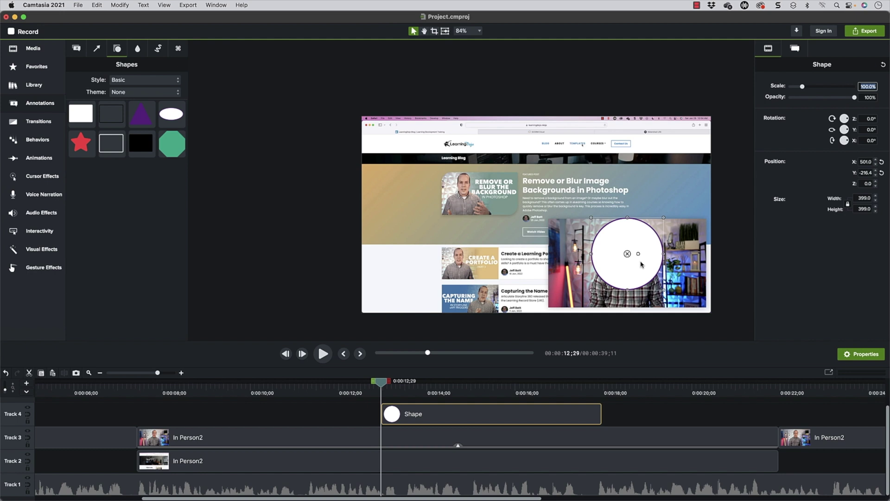
- Set the circle's outline thickness to 0 and stretch its clip to span the full length of the camera clip below it
left_click(797, 53)
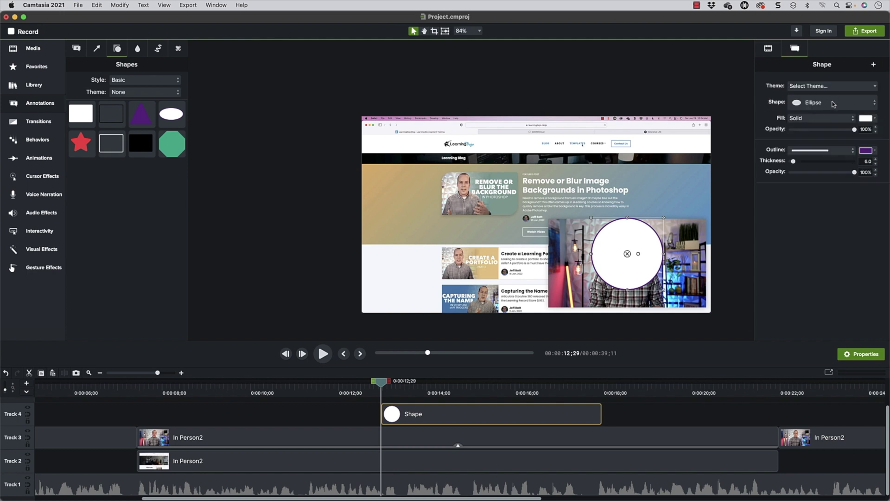
left_click(858, 161)
key("Return")
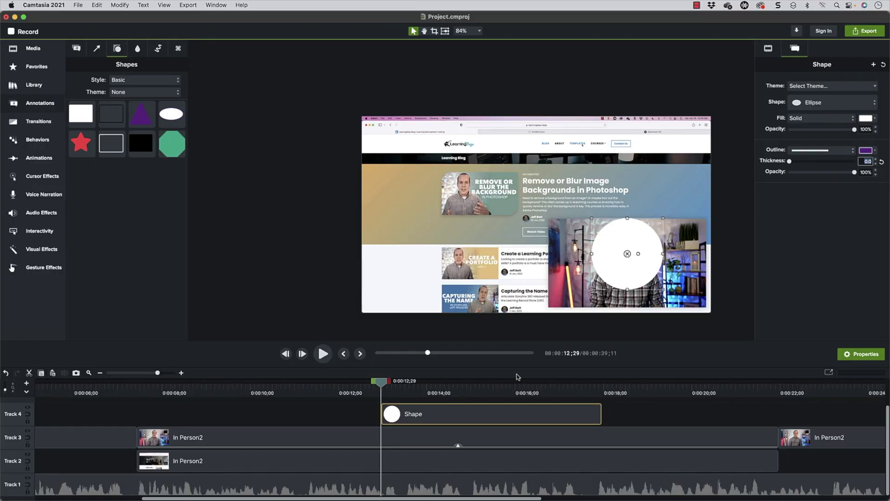
left_click_drag(478, 415, 236, 417)
left_click_drag(358, 417, 777, 417)
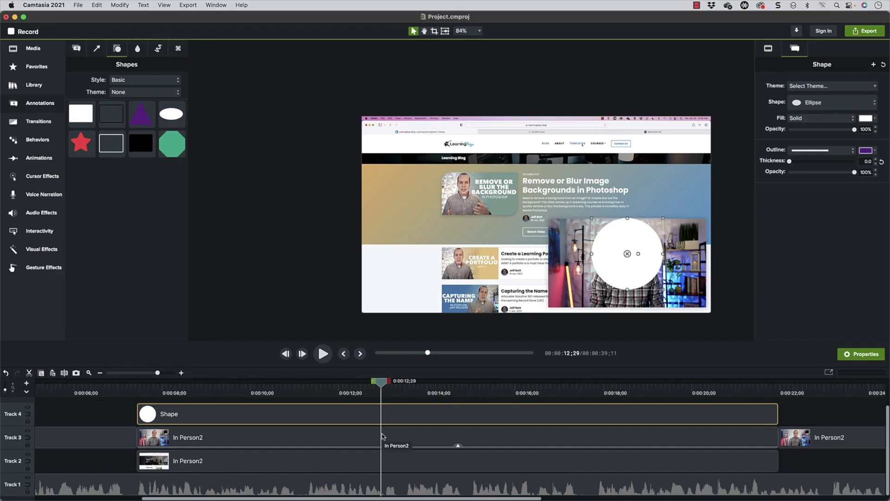
- Group the circle shape on Track 4 with the middle camera clip on Track 3
left_click(466, 435)
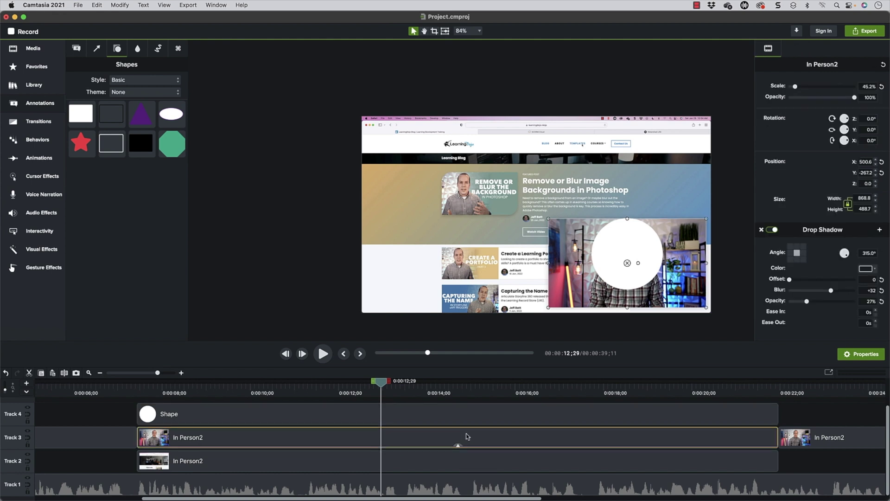
left_click(490, 416)
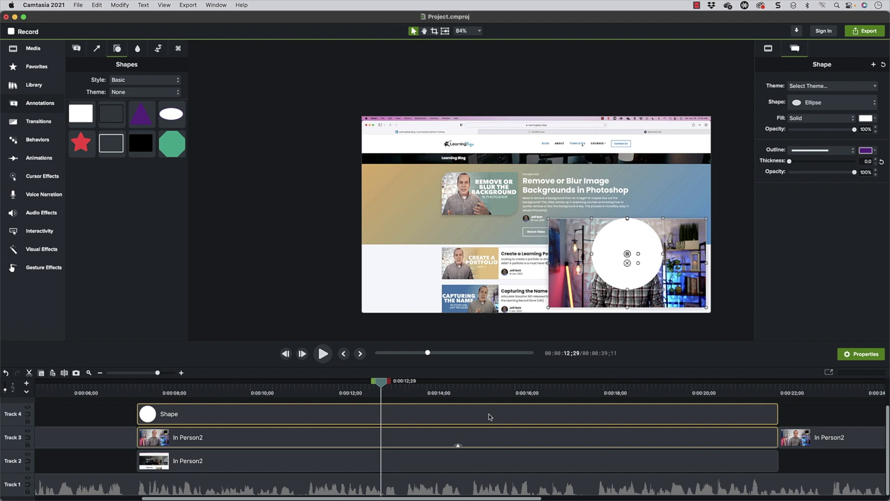
right_click(490, 417)
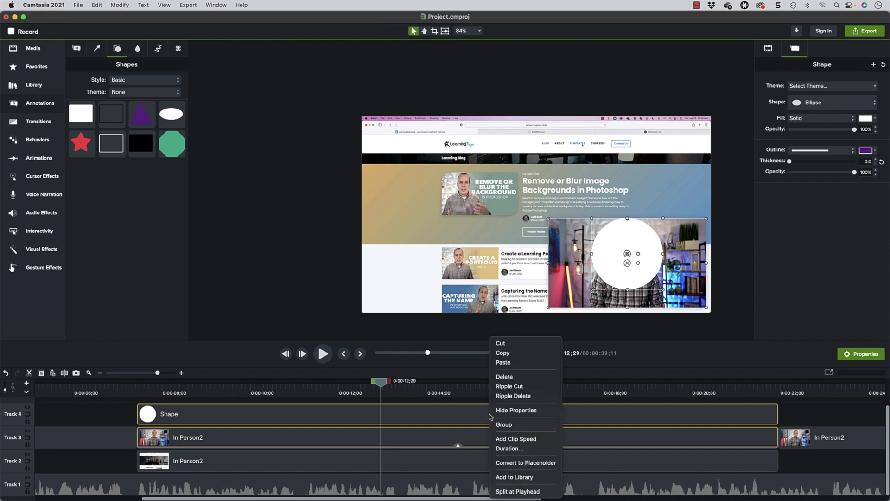
left_click(518, 425)
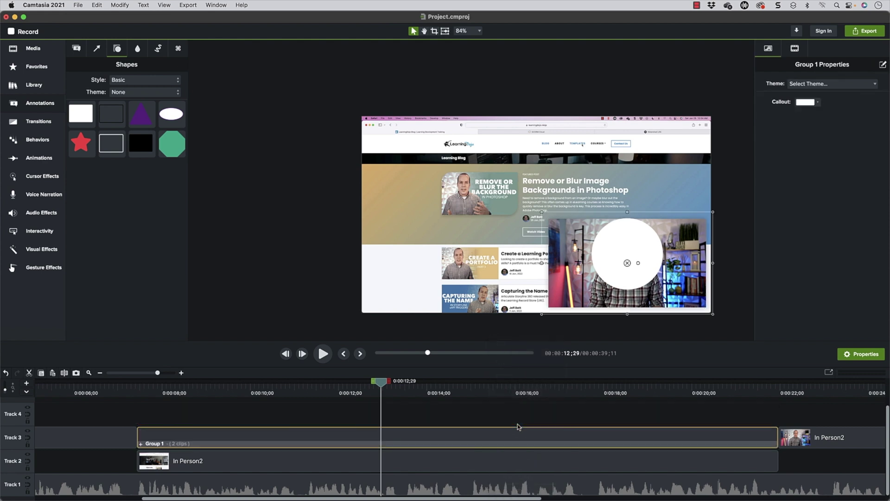
- Open the group and set the circle track's Track Matte Mode to Alpha so it masks the camera video
double_click(479, 446)
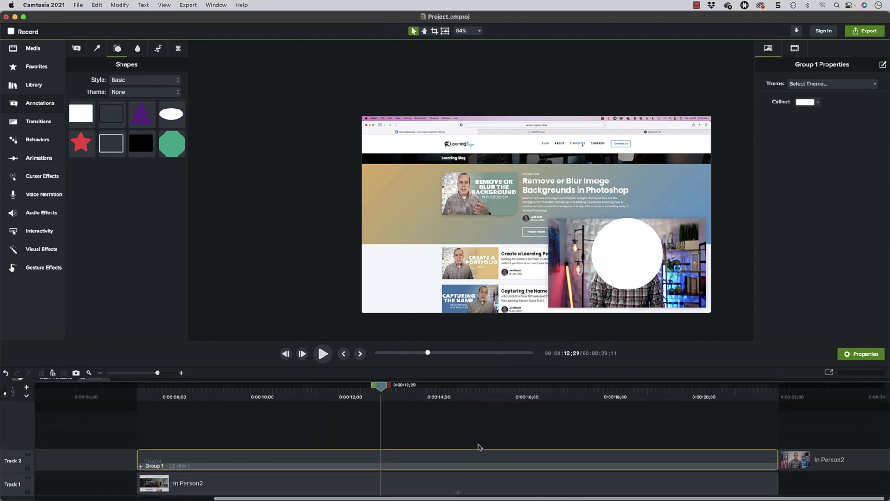
left_click(28, 455)
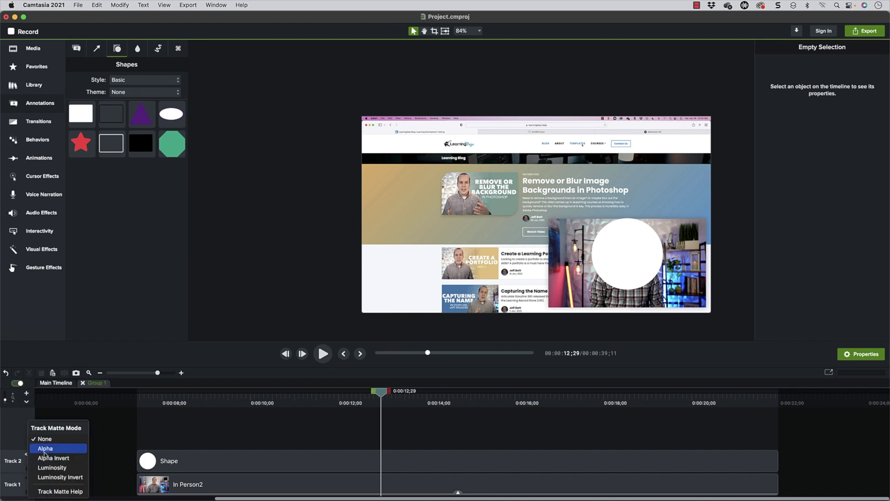
left_click(47, 449)
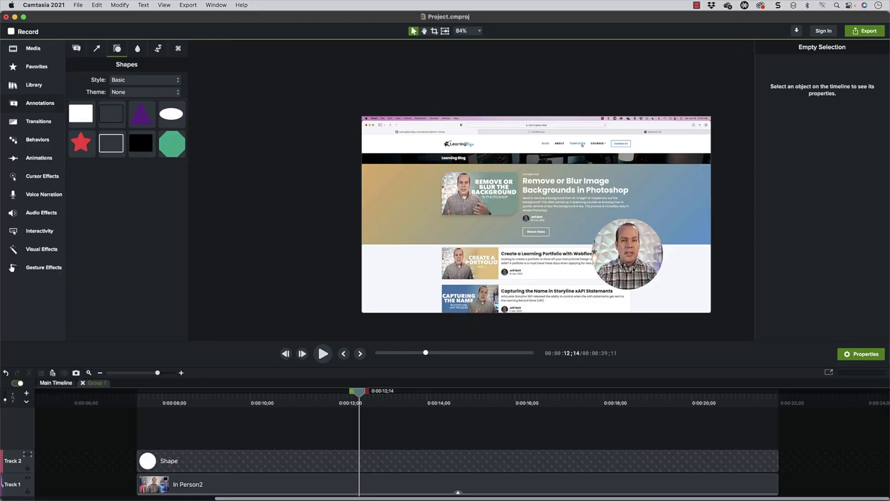
- Select the circle shape inside the group, shrink it to about 377 wide and high, and reposition it over the presenter's face
left_click(629, 232)
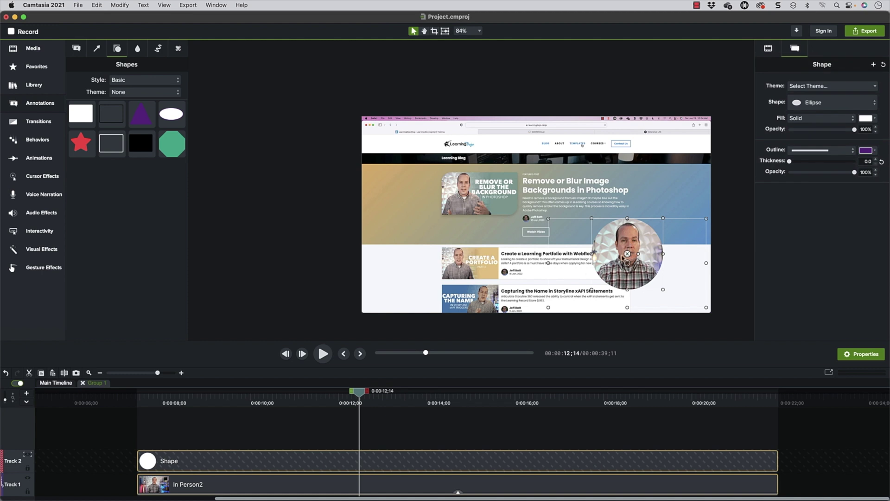
left_click(240, 459)
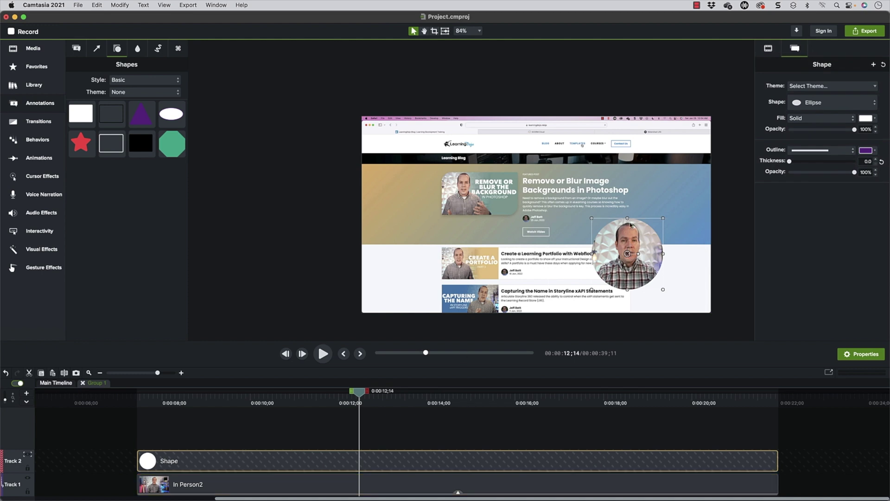
left_click_drag(594, 220, 596, 221)
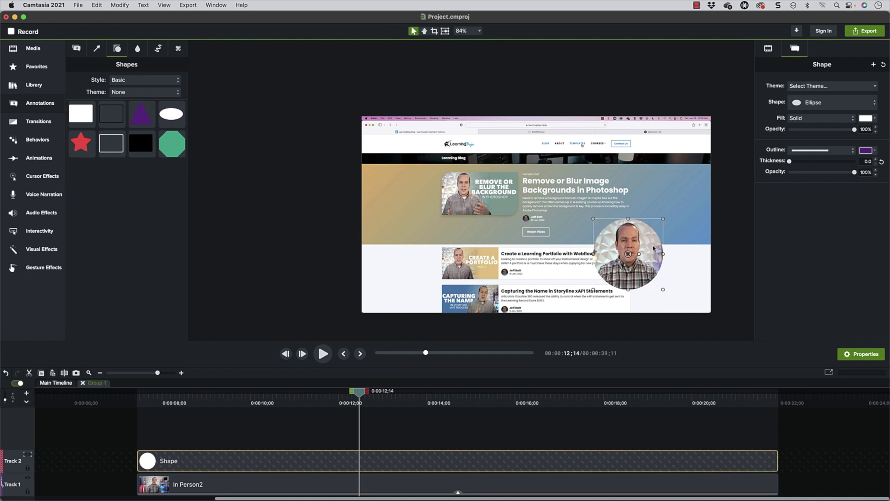
key("super+z")
left_click_drag(665, 220, 662, 225)
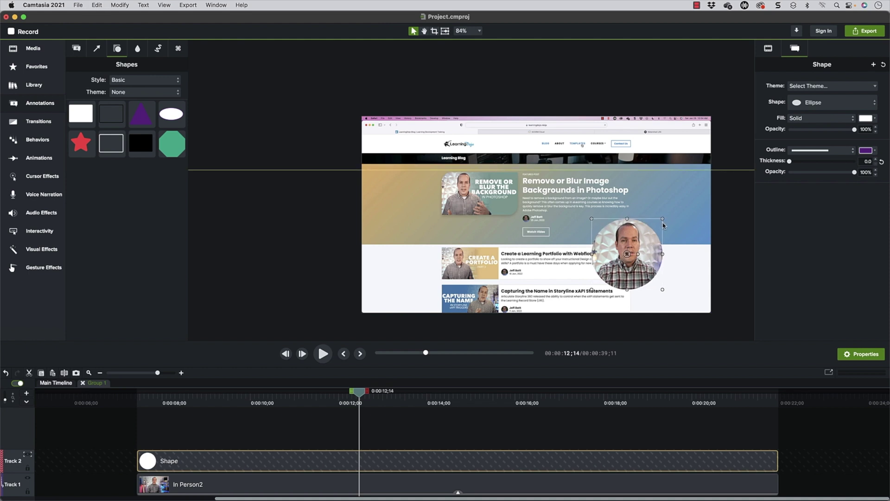
left_click_drag(661, 228, 661, 229)
left_click_drag(628, 256, 631, 258)
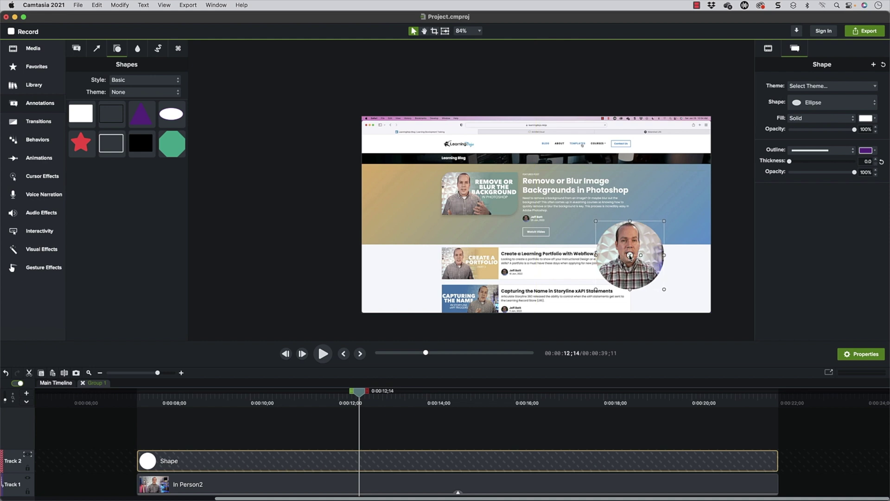
- Nudge the circle slightly sideways so that the presenter's face is centred in it
scroll(661, 245, "up", 5)
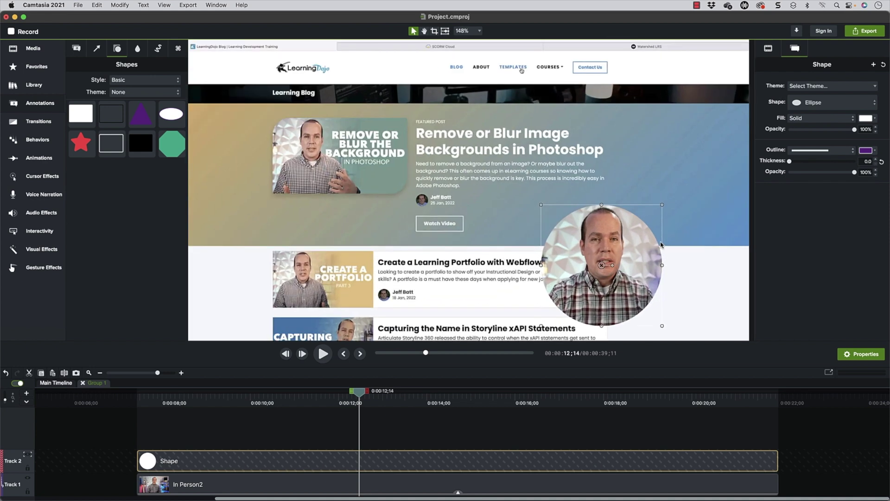
scroll(660, 245, "down", 3)
scroll(659, 245, "up", 2)
scroll(658, 246, "down", 4)
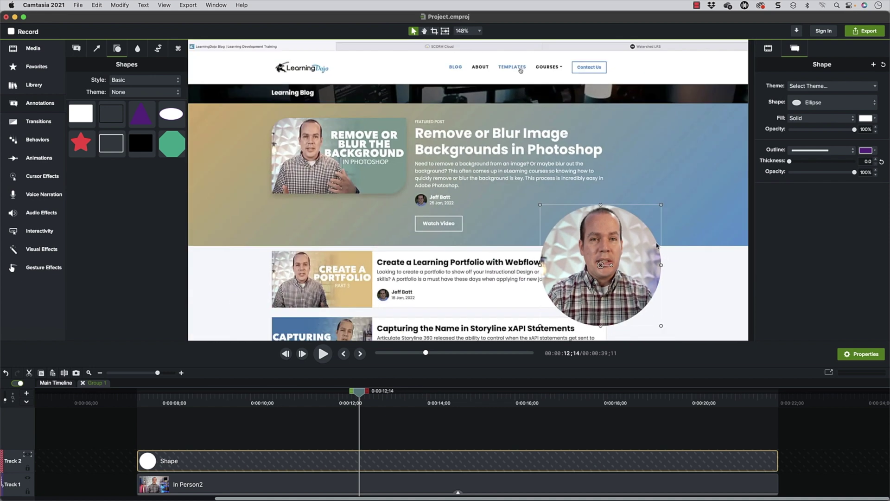
left_click_drag(600, 267, 602, 266)
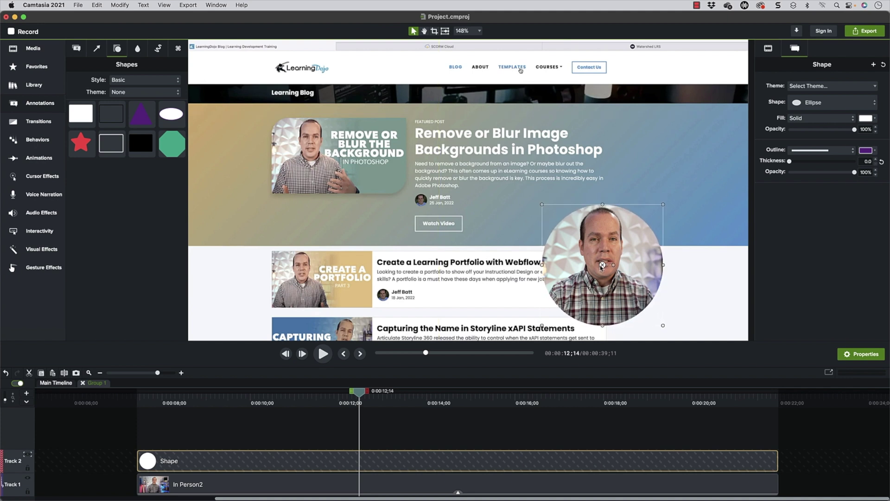
- Close the group and move the grouped circular camera video to the lower-right corner of the website recording
left_click(82, 383)
left_click(335, 443)
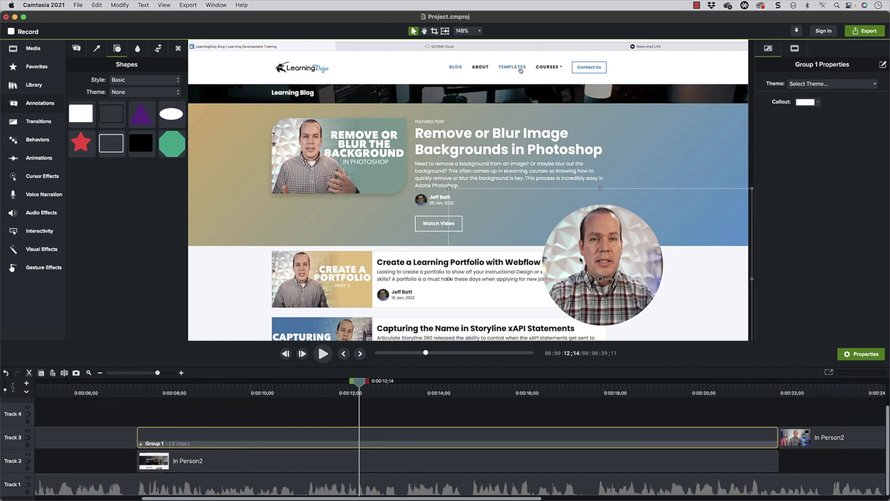
left_click_drag(600, 279, 661, 301)
scroll(650, 286, "down", 5)
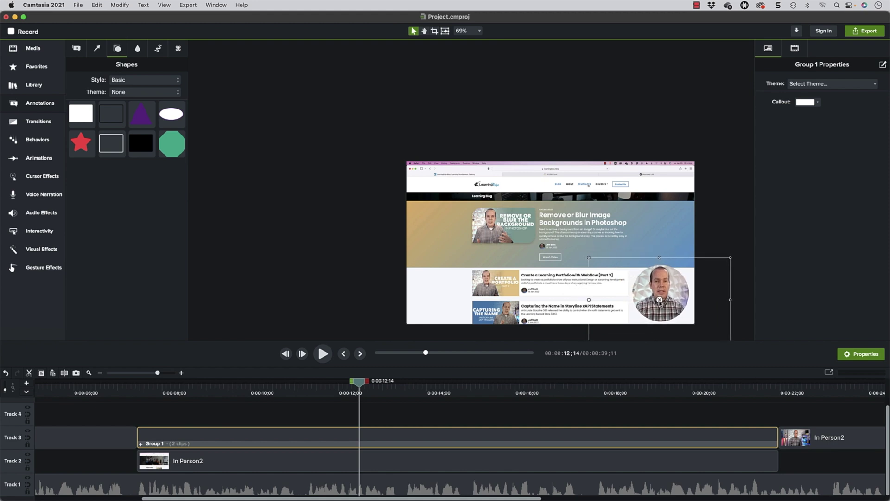
- Reopen the group and add a Custom animation near the start of the circle shape's clip
mouse_move(173, 390)
left_mouse_down()
mouse_move(113, 390)
mouse_move(170, 390)
left_mouse_up()
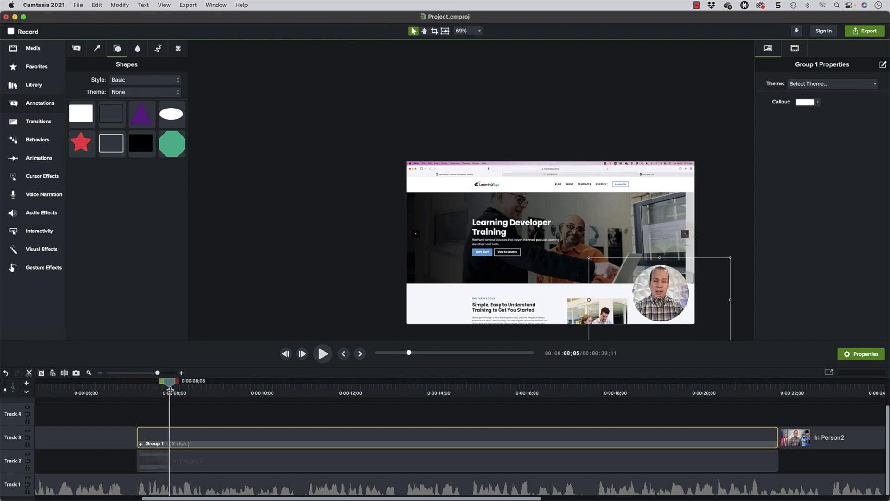
double_click(196, 443)
left_click(176, 460)
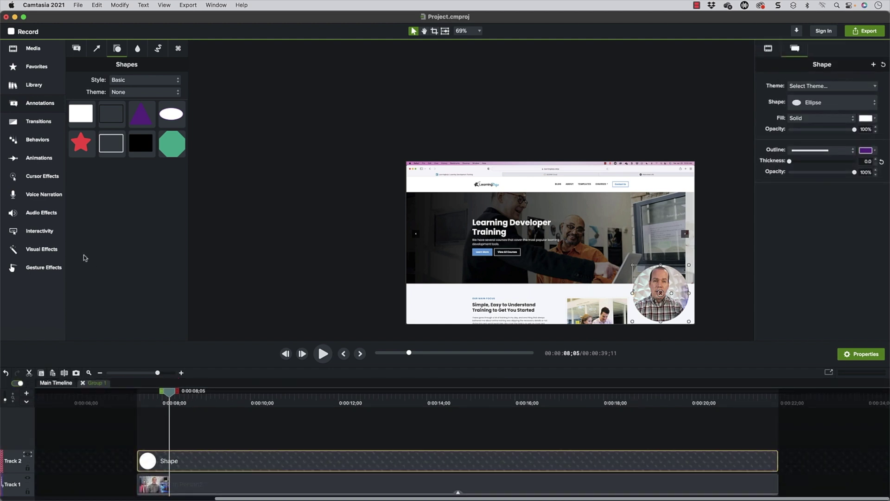
left_click(36, 160)
left_click(39, 158)
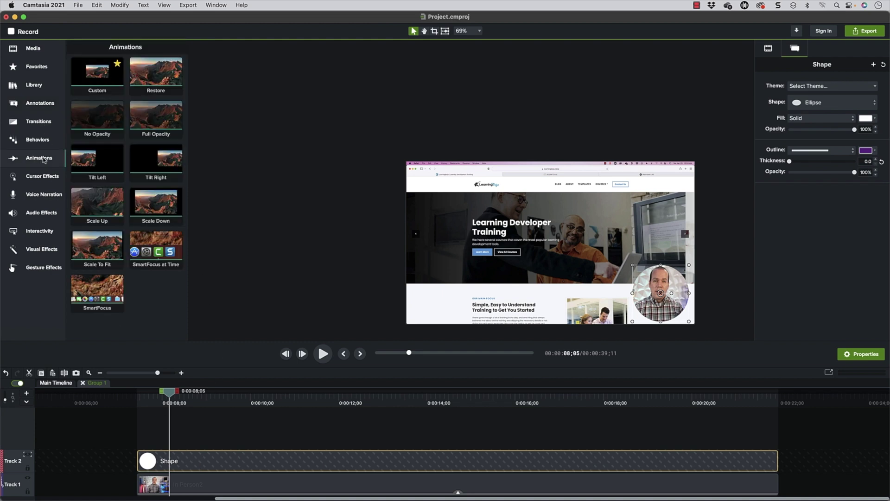
left_click_drag(98, 74, 180, 466)
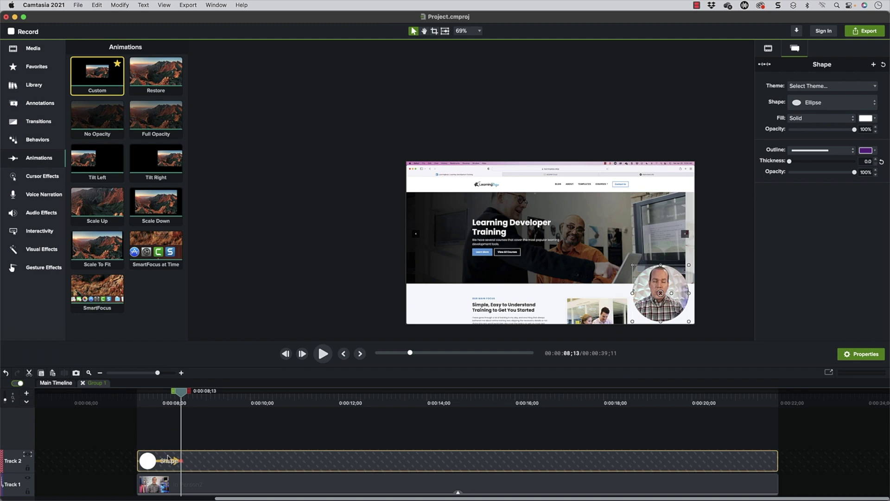
- Set the circle's scale to 1% at the start of its clip and play back the grow-in animation
left_click(143, 461)
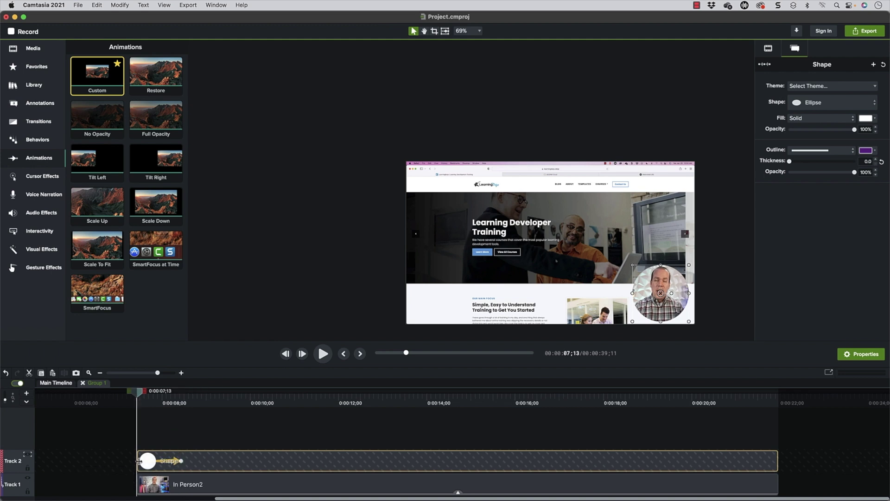
left_click(768, 49)
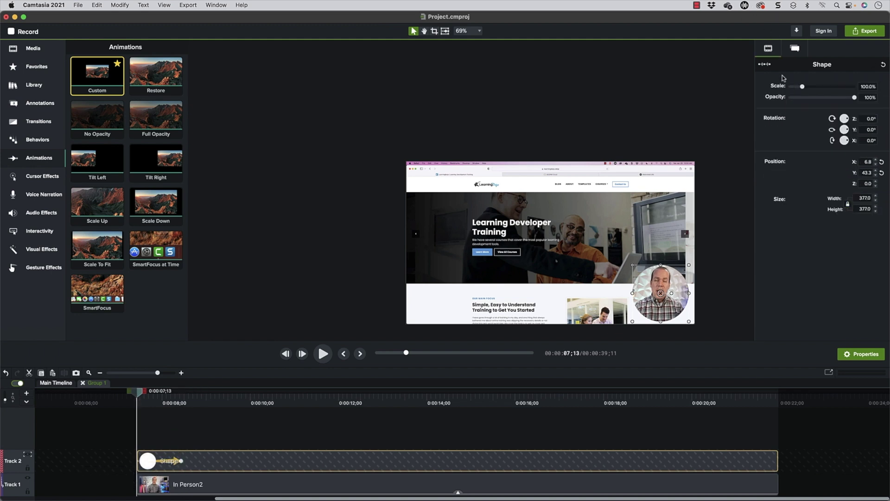
left_click_drag(803, 88, 759, 89)
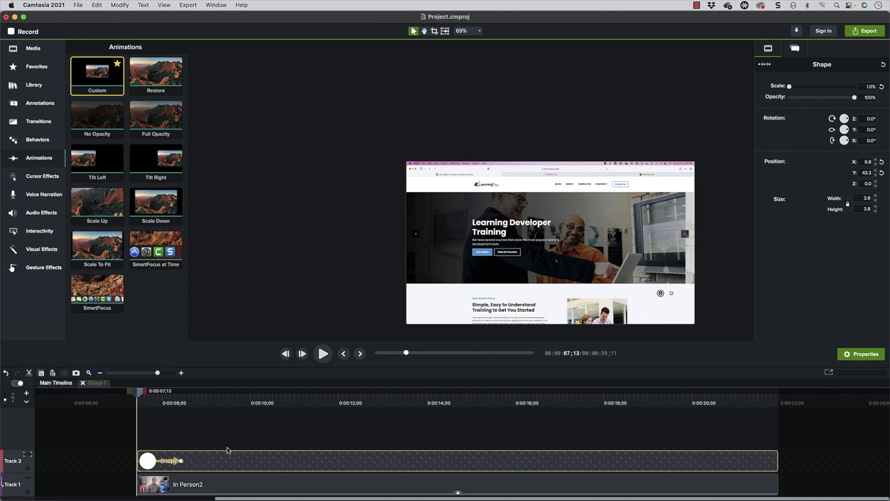
key("space")
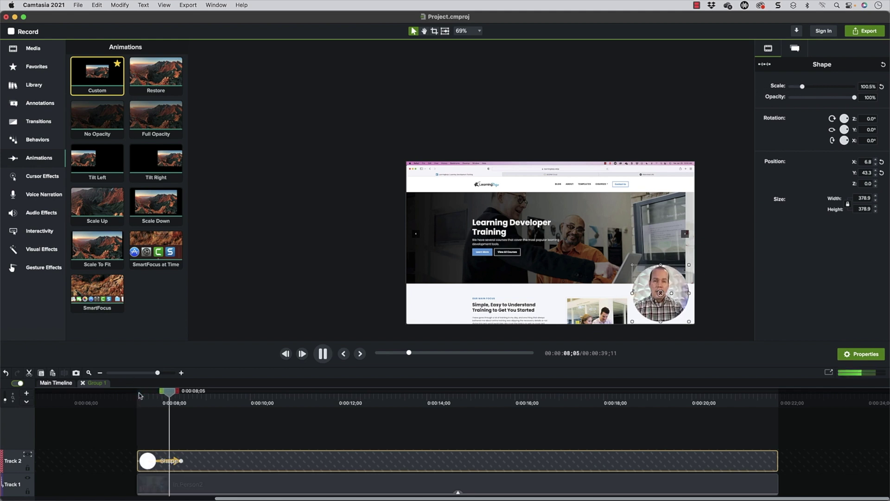
key("space")
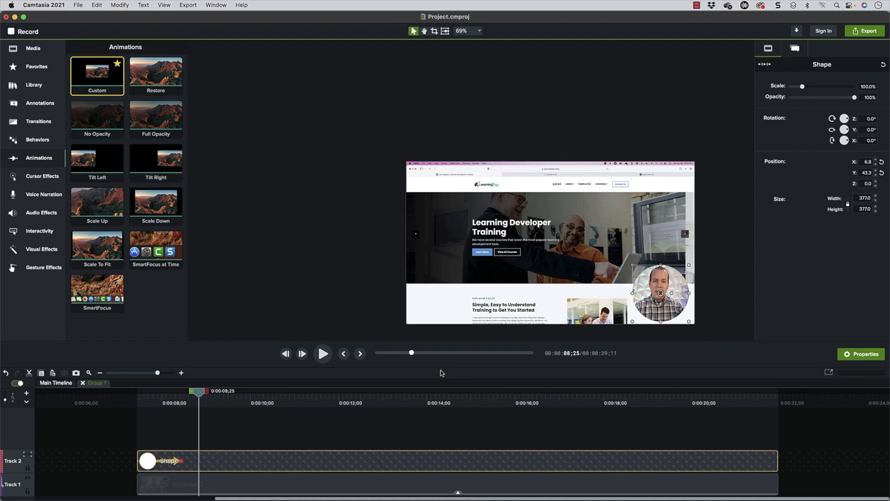
- Close the group to return to the main timeline and place the playhead at 0:00:08;05
left_click(280, 480)
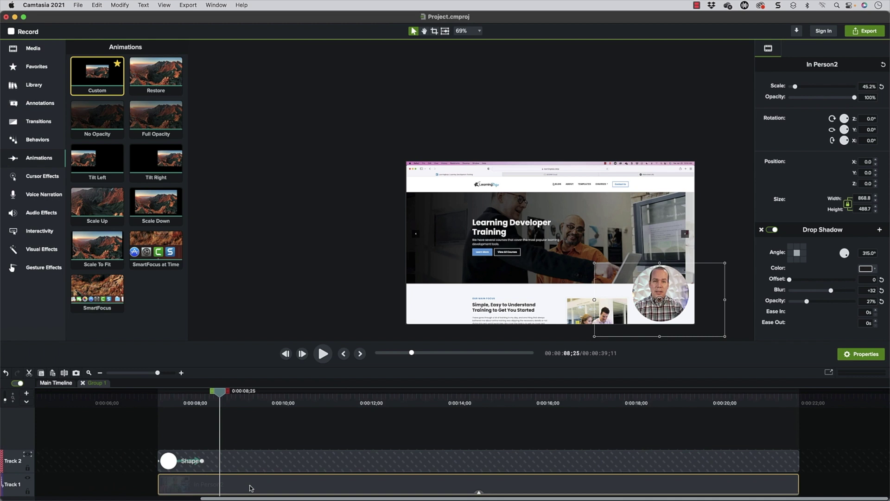
scroll(251, 488, "left", 2)
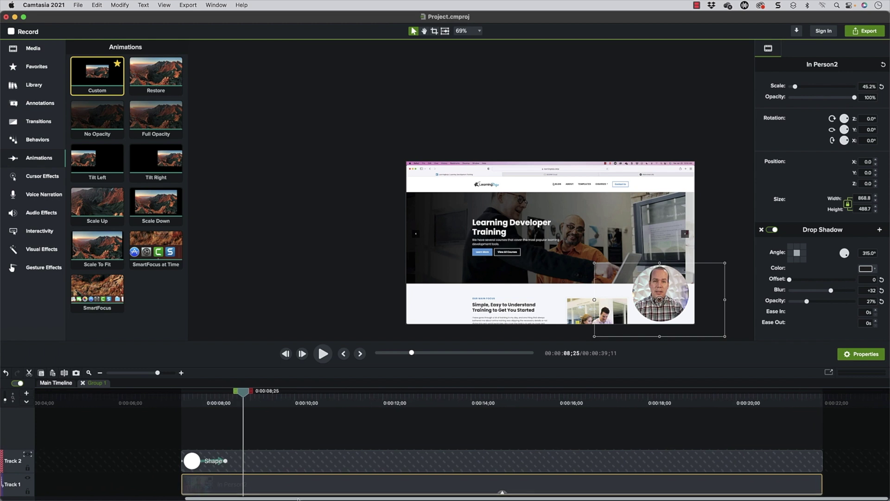
left_click(83, 383)
mouse_move(213, 394)
left_mouse_down()
mouse_move(177, 396)
mouse_move(213, 396)
left_mouse_up()
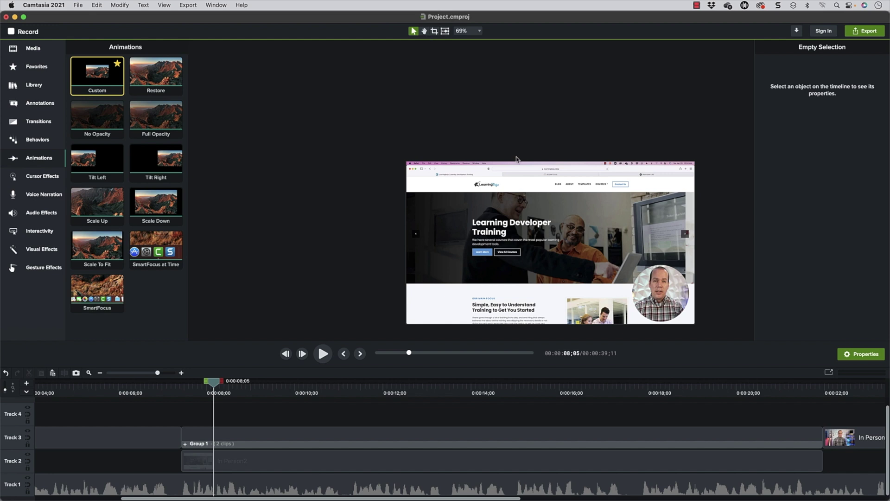
- Pan and zoom the canvas to inspect the circular camera overlay, ending with the whole frame centred at 111%
scroll(516, 159, "up", 5)
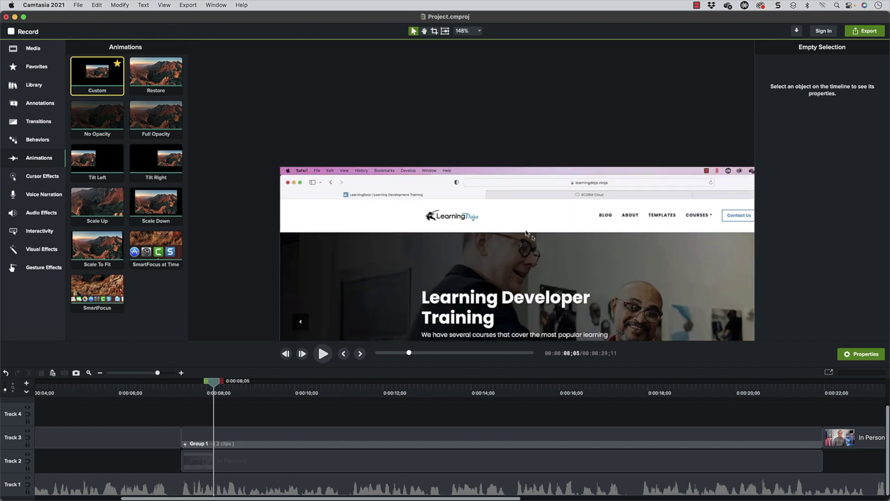
left_click(424, 32)
left_click_drag(636, 277, 553, 159)
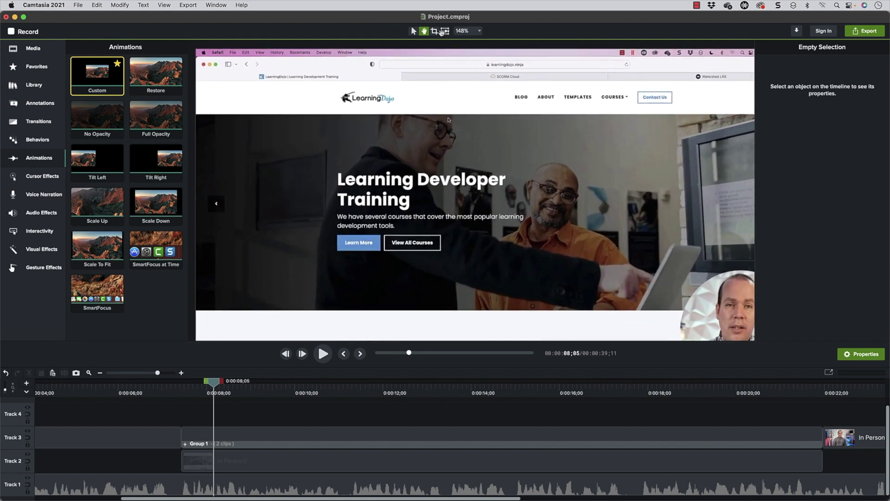
left_click(412, 32)
left_click(424, 31)
scroll(499, 170, "down", 2)
left_click(413, 31)
left_click(424, 32)
scroll(600, 183, "down", 5)
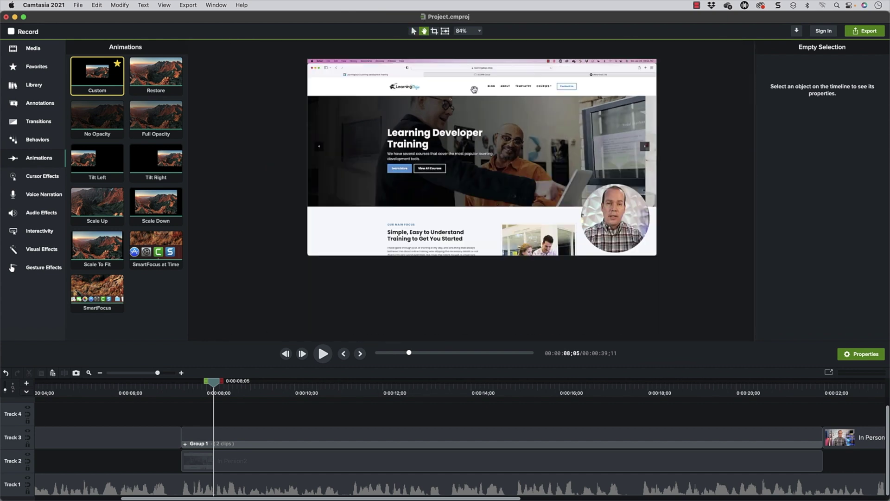
scroll(474, 89, "up", 2)
scroll(473, 89, "up", 1)
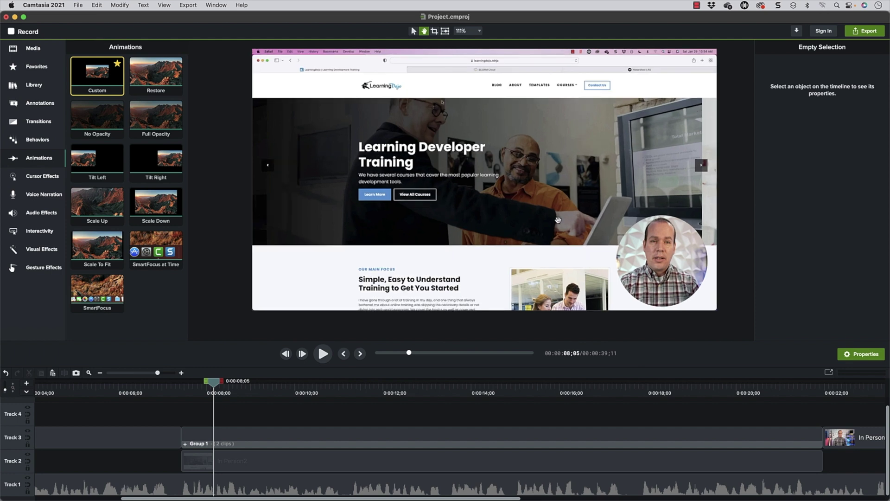
- Add a white rectangle of about 762 by 118 at 0:00:01;05 on Track 4, across the lower-left edge of the camera video
left_click_drag(198, 392, 72, 388)
scroll(124, 418, "left", 5)
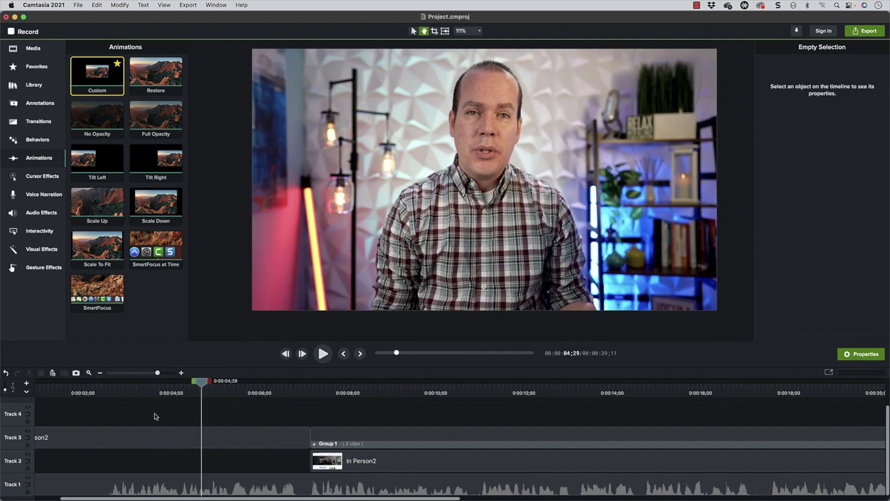
left_click_drag(131, 391, 86, 392)
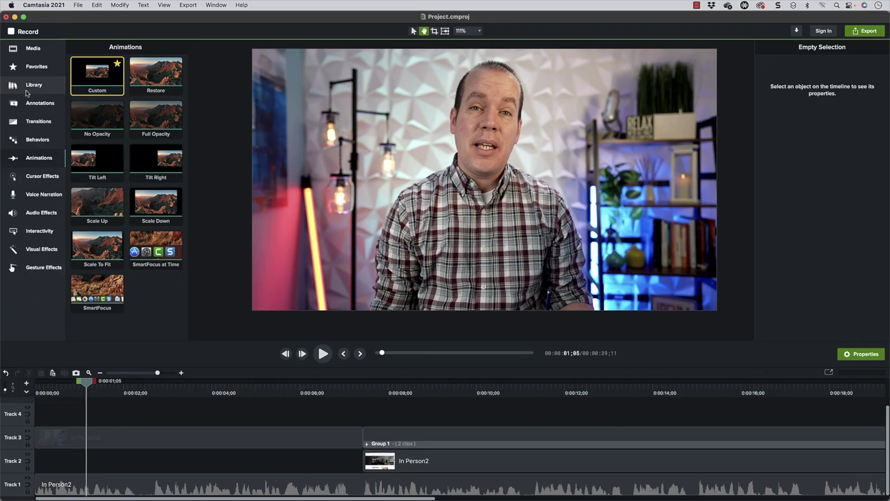
left_click(41, 107)
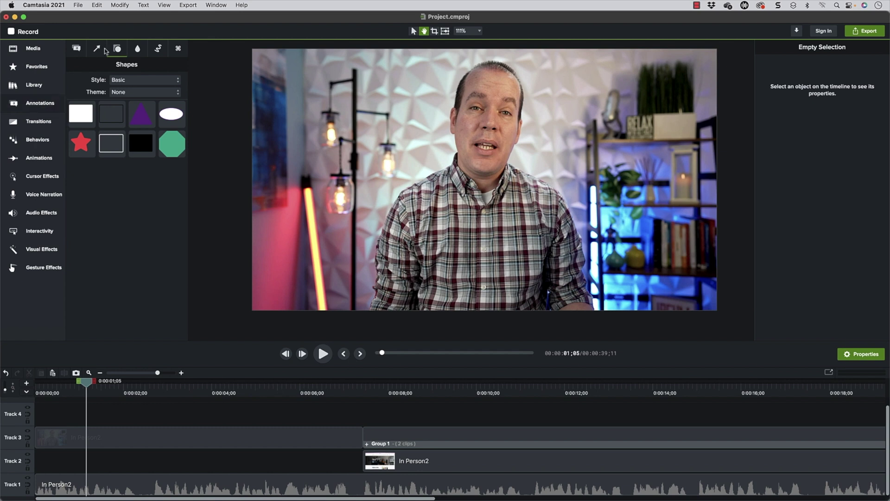
left_click_drag(81, 113, 426, 263)
left_click_drag(335, 264, 337, 271)
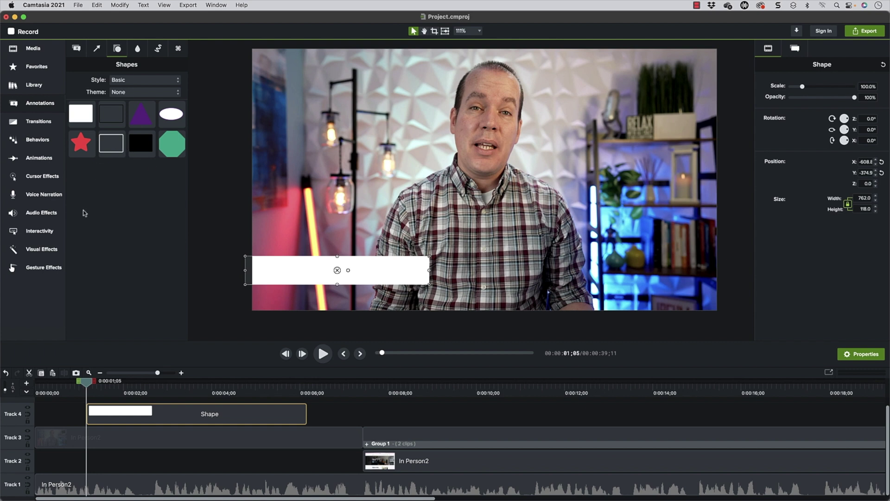
- Apply a Drop Shadow effect to the rectangle and centre its angle setting for an offset of 0
left_click(41, 249)
left_click_drag(153, 218, 425, 283)
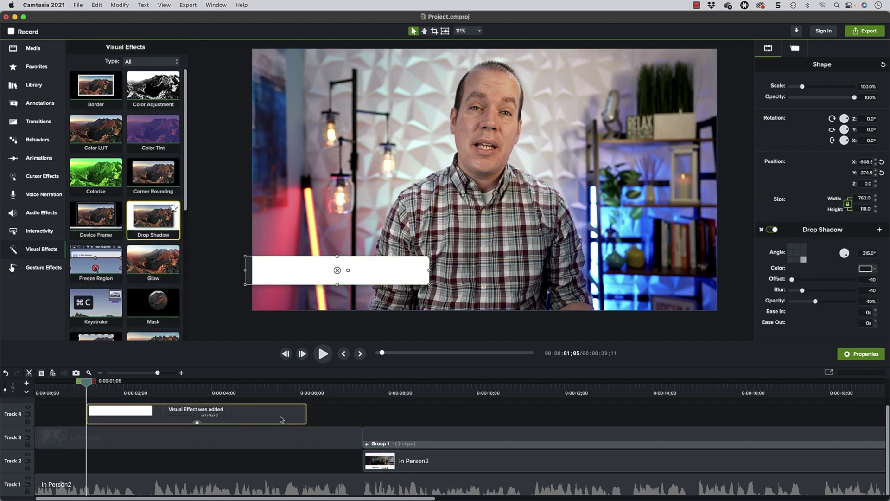
left_click(797, 253)
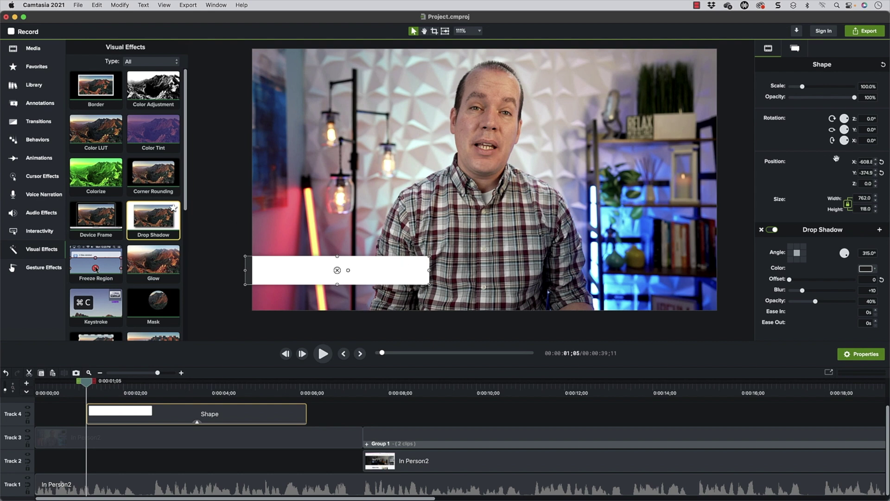
- Change the rectangle's solid fill from white to blue (#006DB0)
left_click(797, 48)
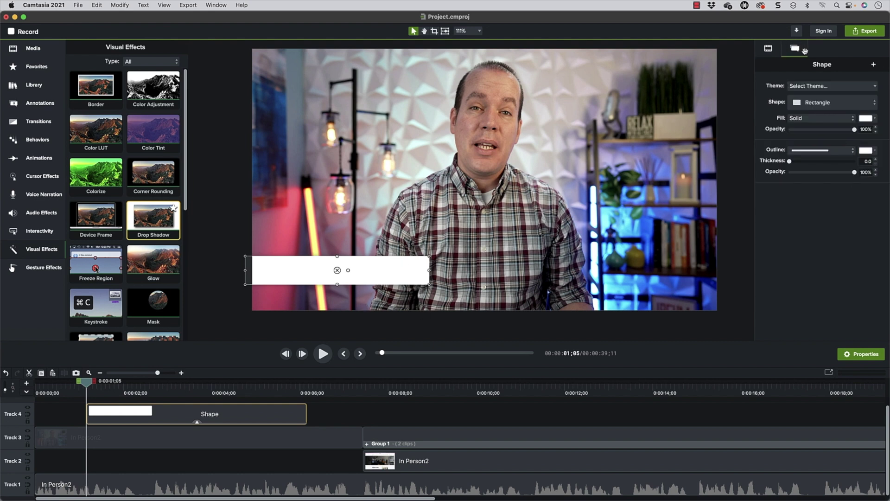
left_click(867, 118)
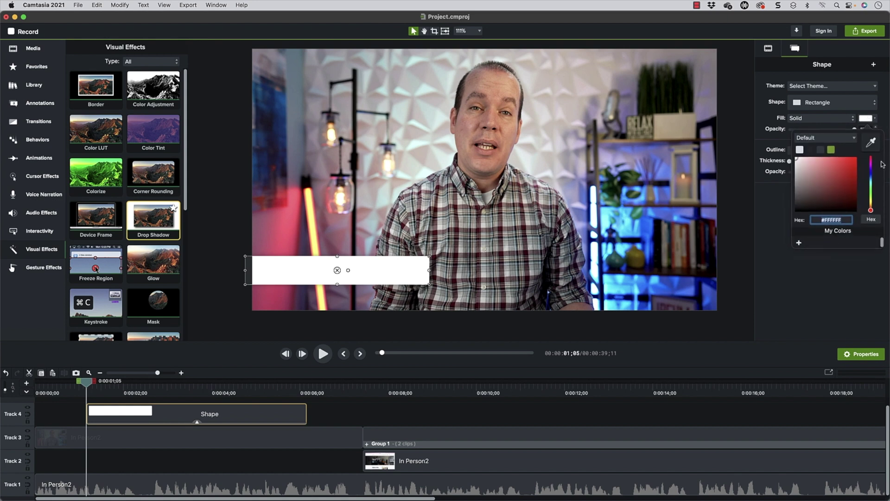
left_click(871, 179)
left_click_drag(860, 183, 858, 176)
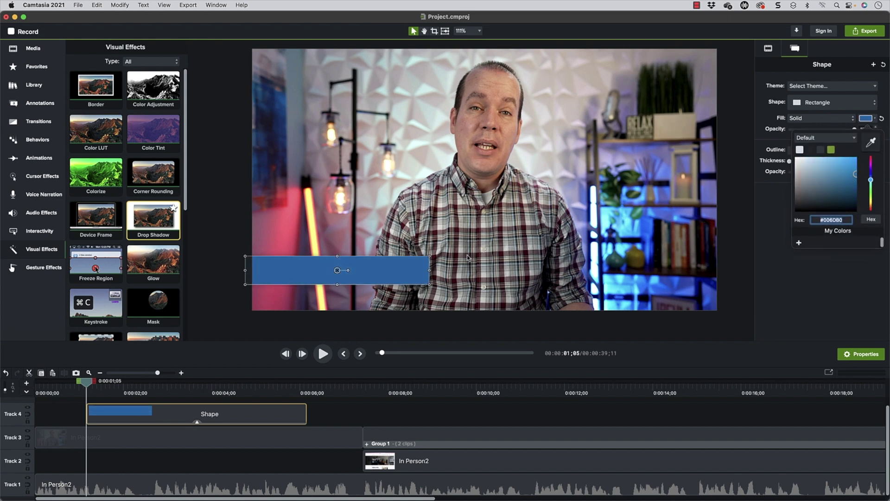
- Duplicate the blue rectangle clip onto a new Track 5 above the original and shift the copy slightly left of it
left_click(418, 262)
left_click_drag(167, 414, 167, 456)
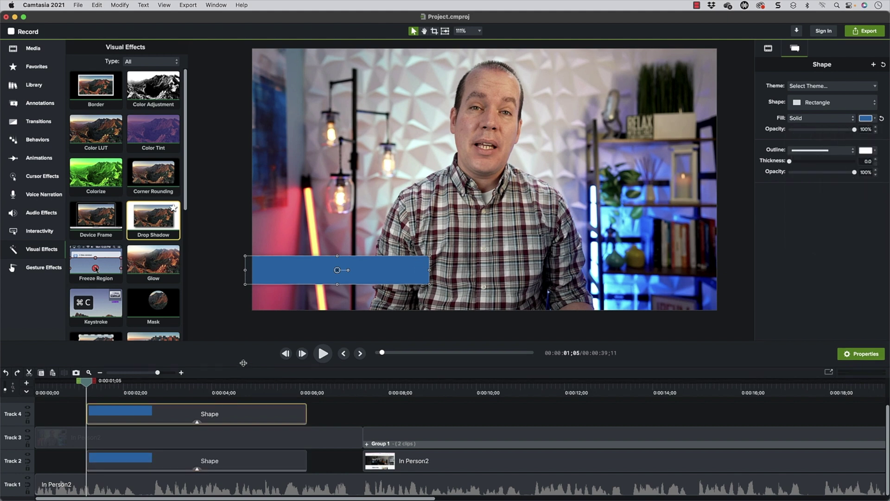
left_click_drag(243, 366, 243, 345)
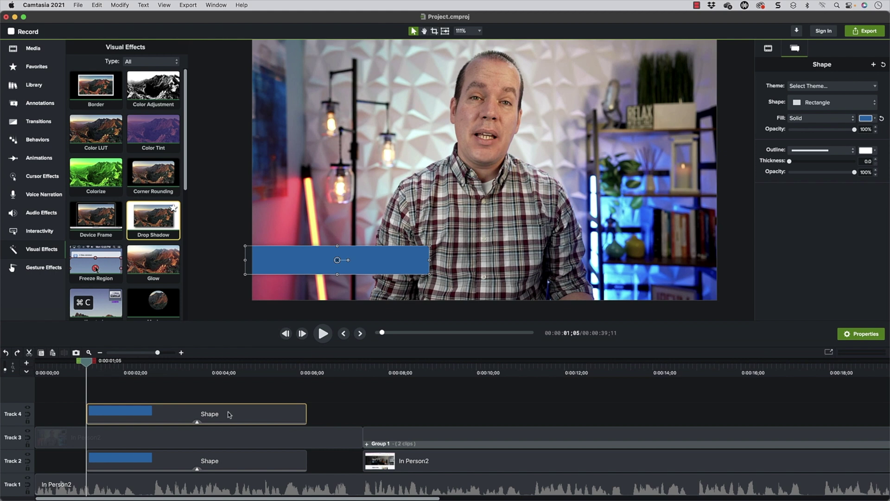
mouse_move(338, 261)
left_mouse_down()
mouse_move(314, 261)
mouse_move(332, 261)
left_mouse_up()
left_click(332, 405)
left_click_drag(271, 465, 229, 379)
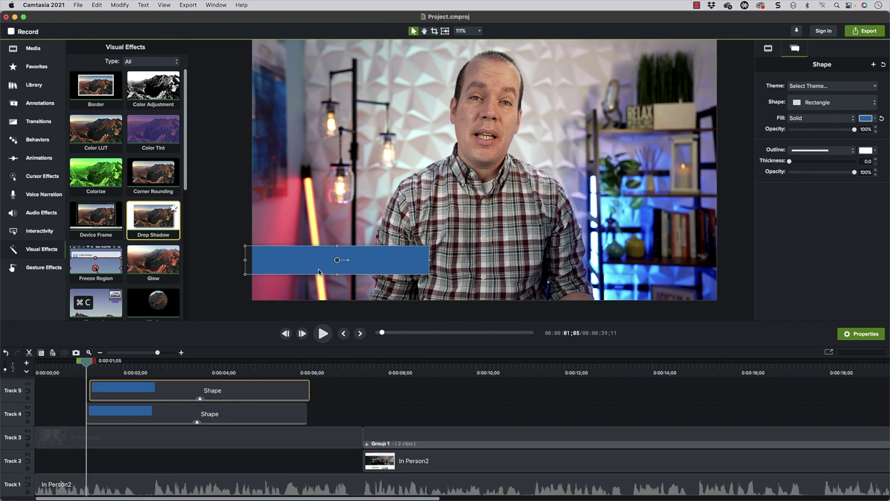
mouse_move(343, 265)
left_mouse_down()
mouse_move(324, 260)
mouse_move(332, 261)
left_mouse_up()
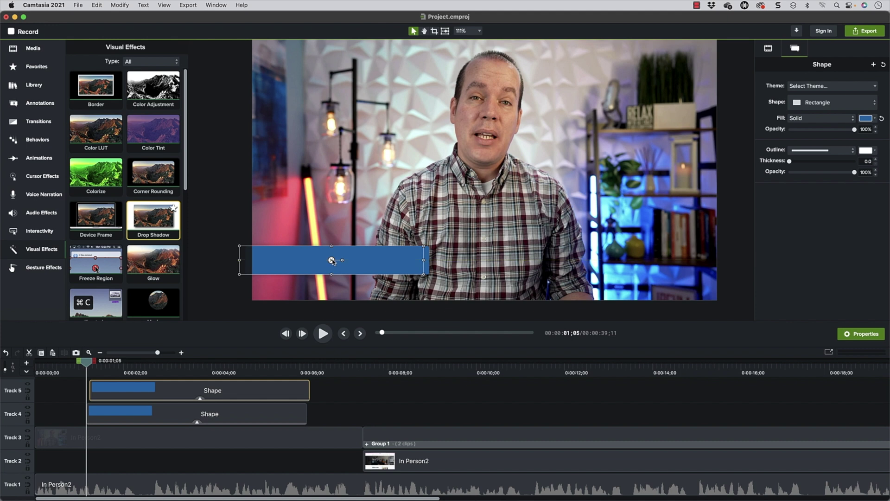
- Change the Track 5 rectangle's fill to a lighter blue (#167EBD) and remove its Drop Shadow effect
left_click(864, 119)
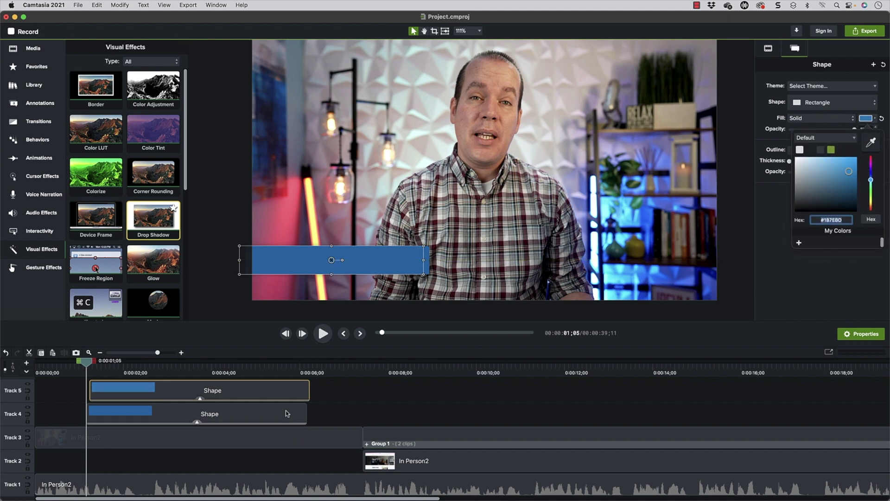
left_click(293, 426)
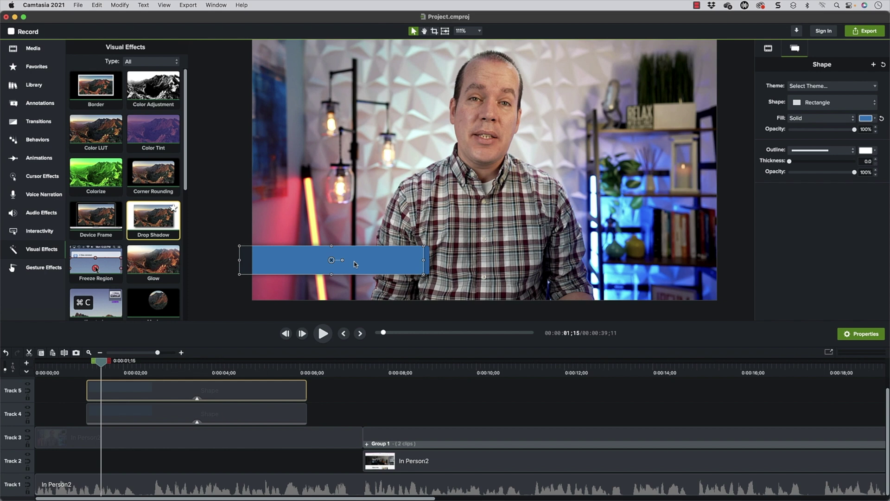
left_click(761, 49)
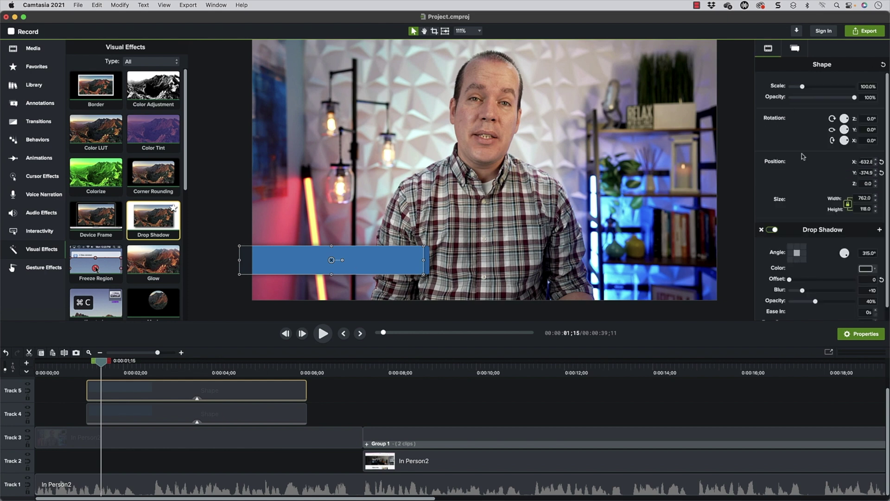
left_click(760, 229)
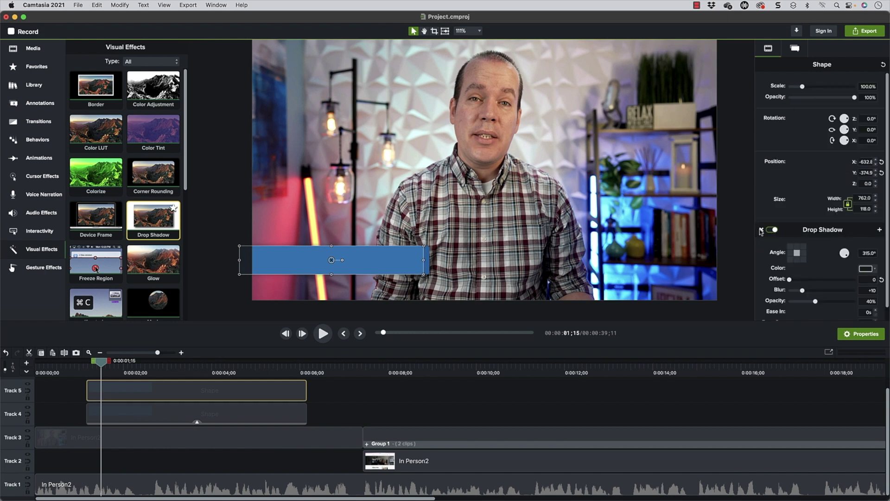
- Nudge the lighter blue rectangle to an X position of about -629 so the darker rectangle shows at its right edge
left_click(222, 179)
left_click(405, 272)
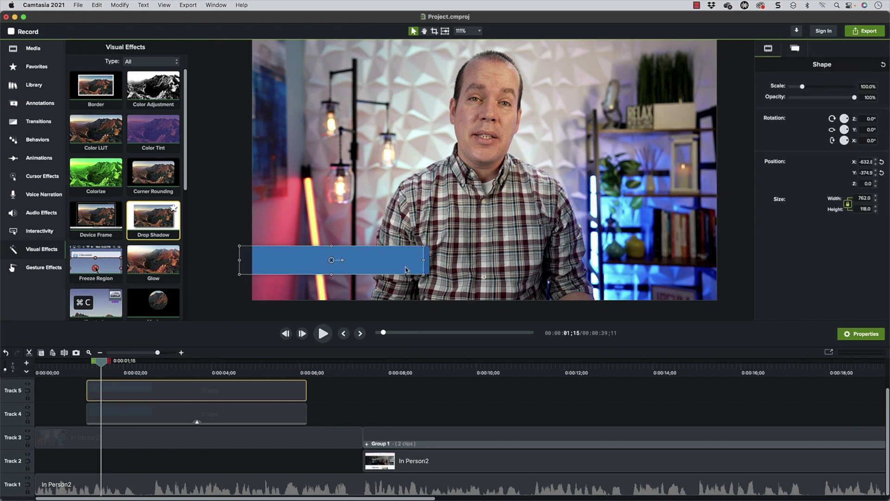
left_click(424, 271)
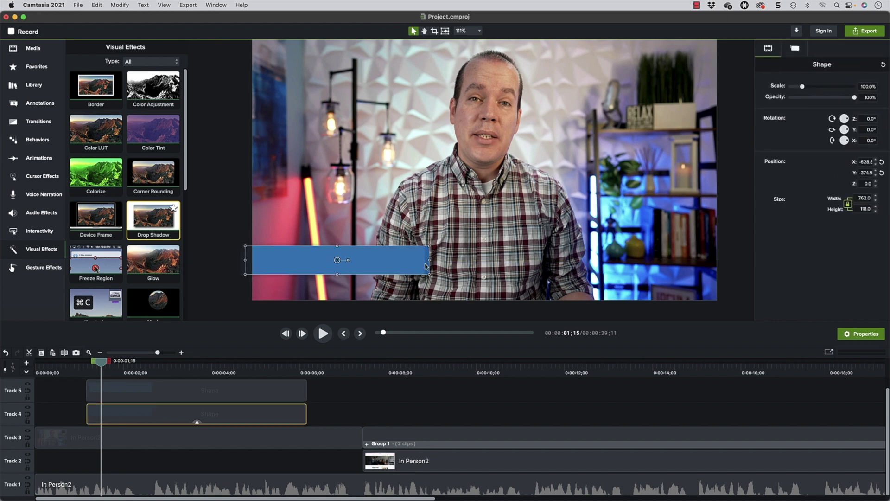
left_click(419, 269)
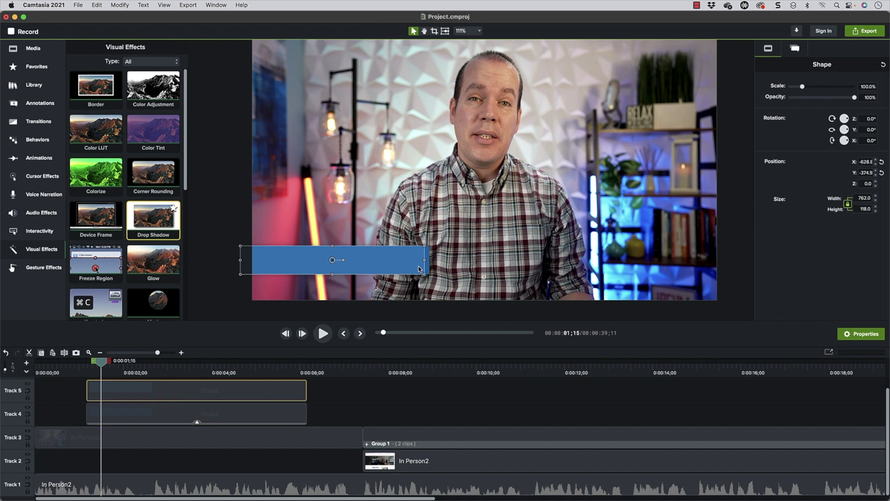
- Add a white rectangle on Track 6 at 0:00:01;15 and unlock its proportions to make it a 240 by 240 square
left_click(48, 103)
mouse_move(79, 113)
left_mouse_down()
mouse_move(255, 202)
mouse_move(318, 223)
left_mouse_up()
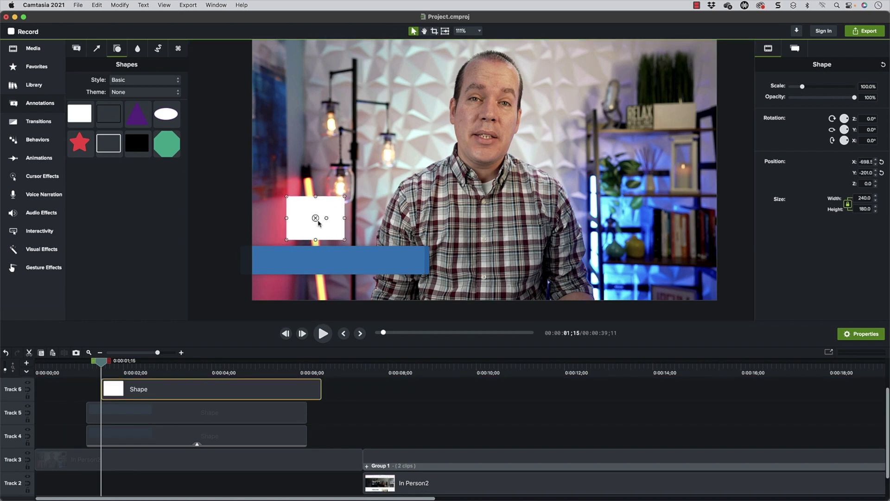
left_click(794, 49)
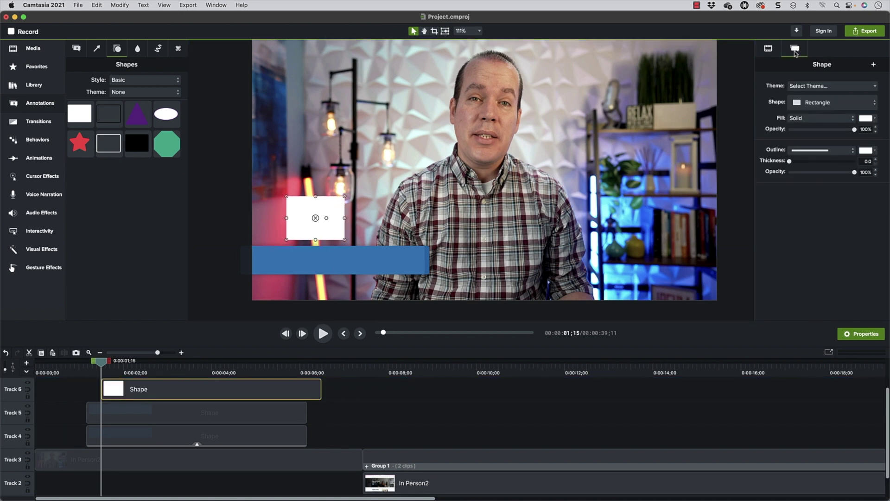
left_click(767, 51)
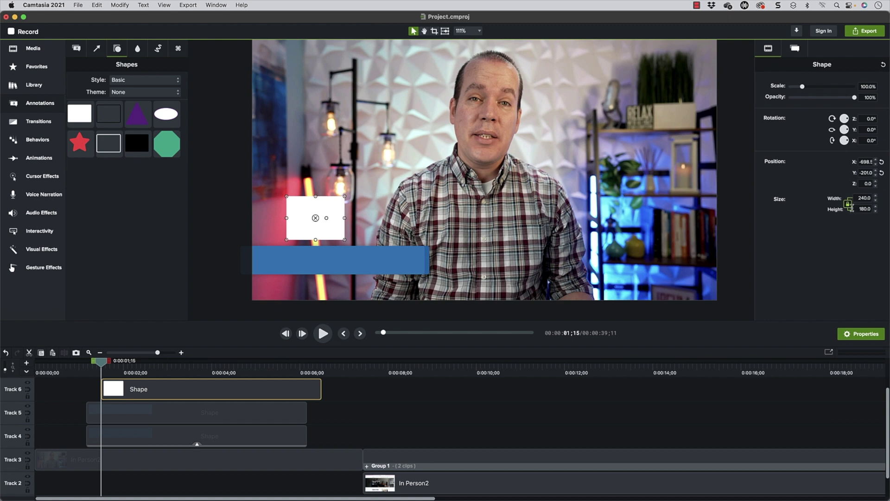
left_click_drag(848, 205, 850, 205)
type("240")
key("Return")
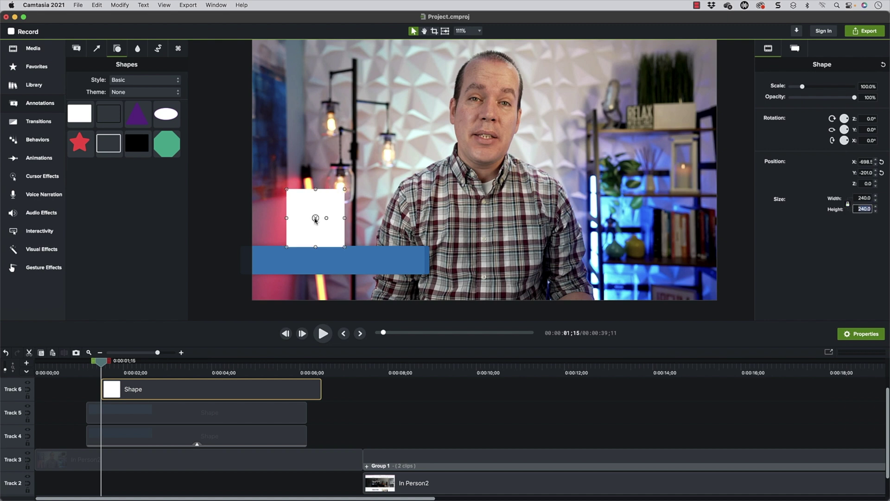
- Shrink the white square and place it over the left end of the blue bar, extending slightly above and below it
left_click_drag(315, 220, 304, 259)
left_click_drag(333, 290, 291, 260)
left_click(304, 261)
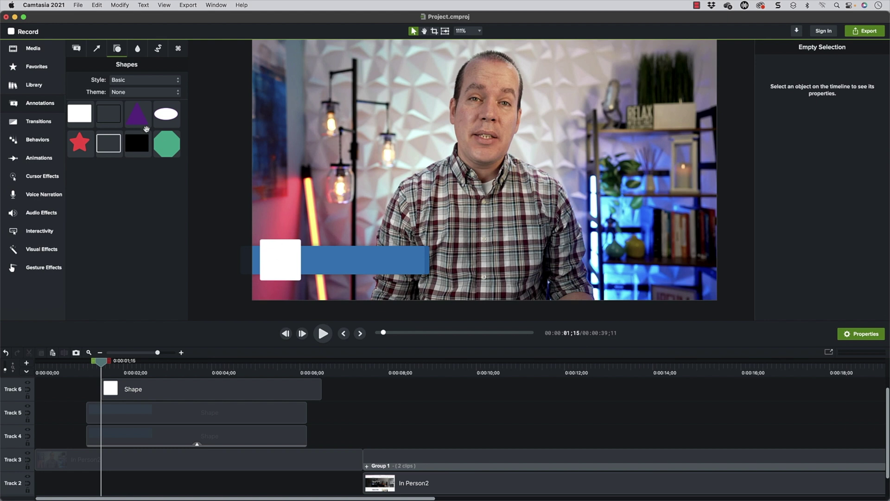
- Bring Icon.png from the desktop into the project and place it on Track 7 above the white square, starting at 0:00:01;15
left_click(40, 49)
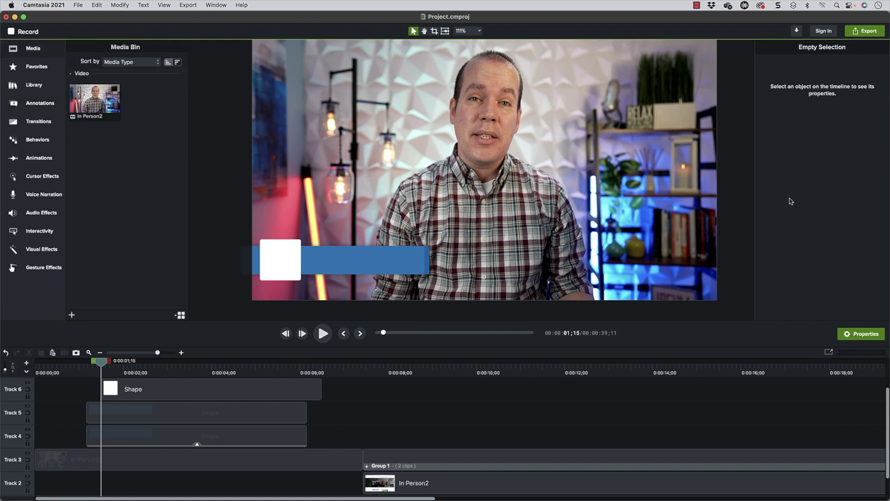
left_click_drag(888, 130, 780, 126)
double_click(820, 32)
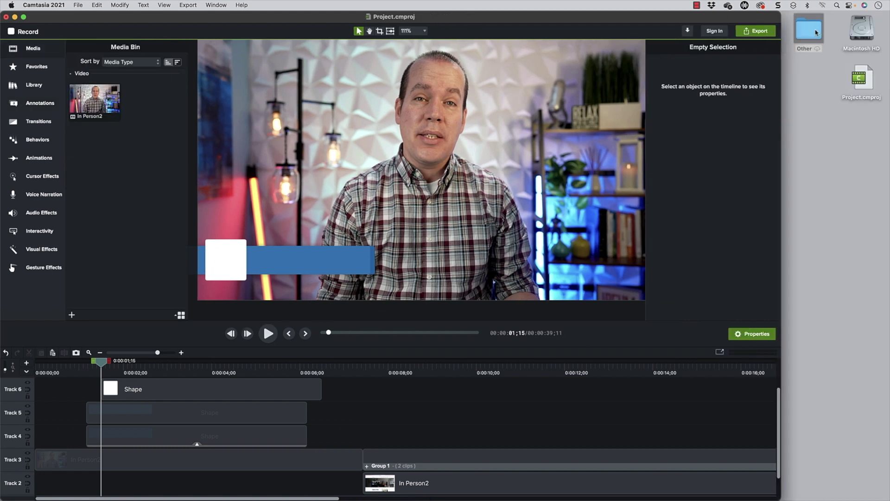
left_click(557, 83)
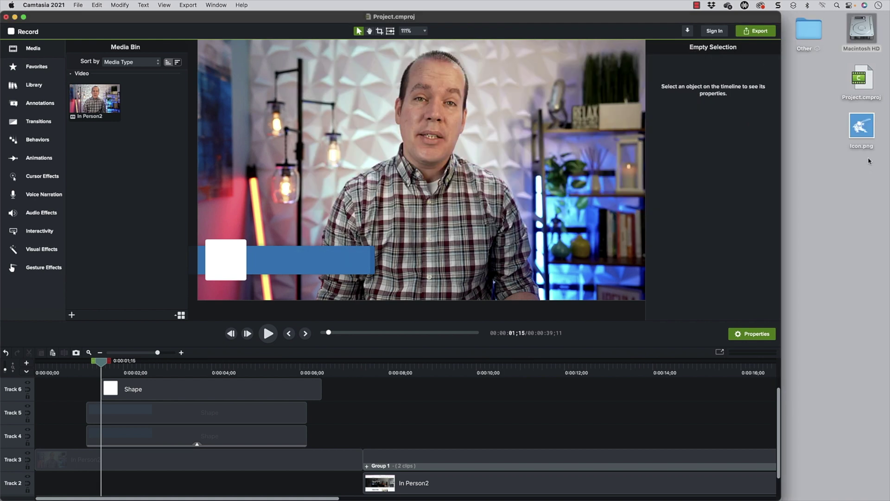
left_click_drag(863, 133, 365, 390)
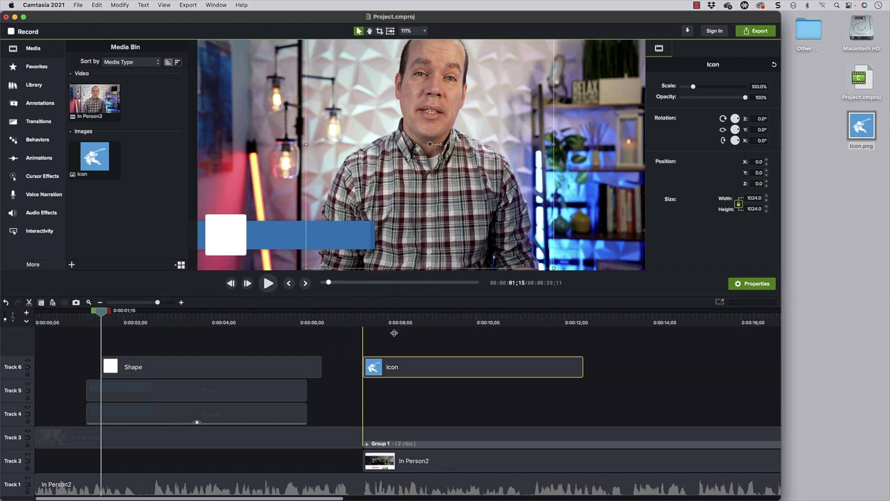
left_click_drag(400, 365, 139, 344)
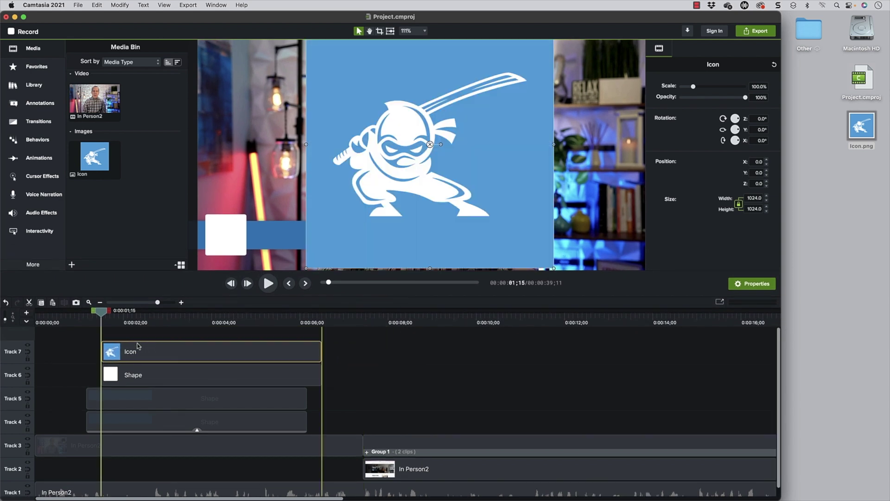
- Scale the icon down to 15.6% and centre it inside the white square so a thin white border remains
left_click_drag(555, 268, 408, 122)
left_click_drag(360, 71, 308, 232)
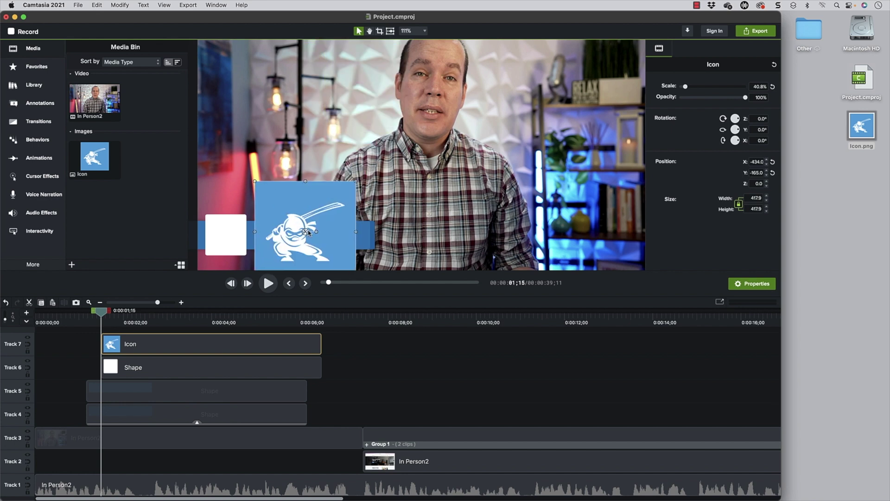
left_click_drag(355, 182, 230, 230)
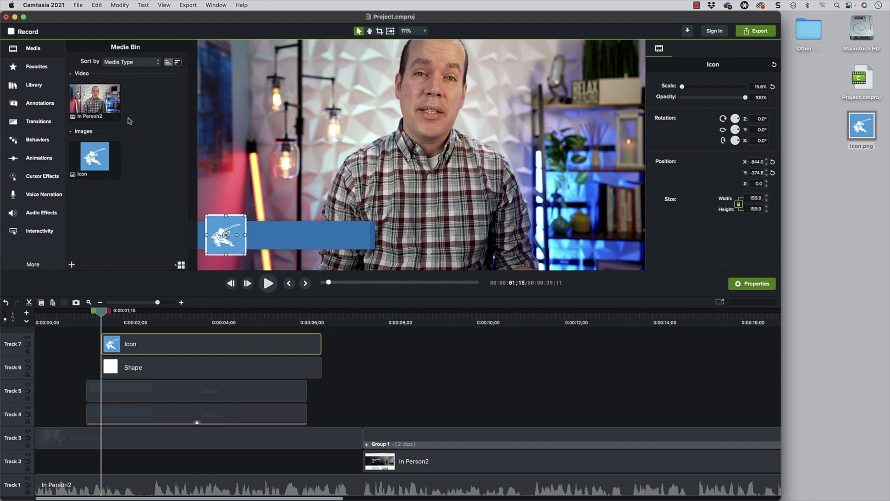
- Add a plain text callout over the blue bar, resize it to about 532 by 130 and enter the presenter's name
left_click(41, 103)
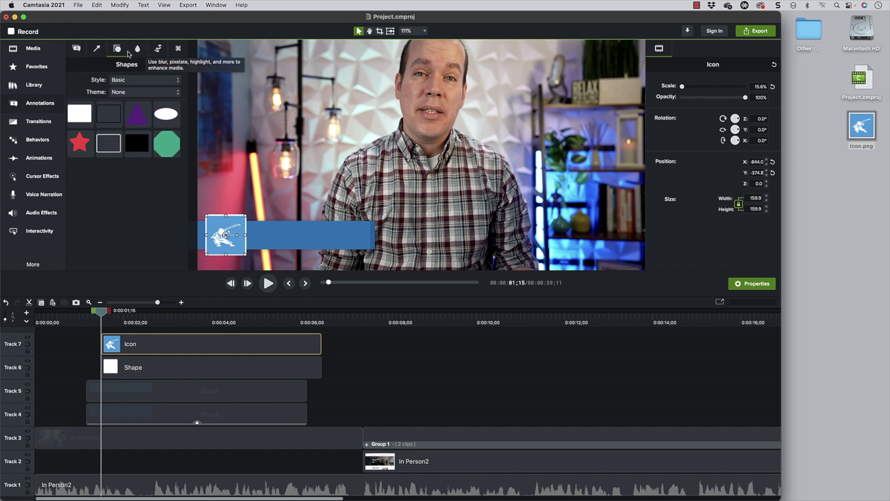
left_click(76, 47)
left_click_drag(148, 121, 303, 240)
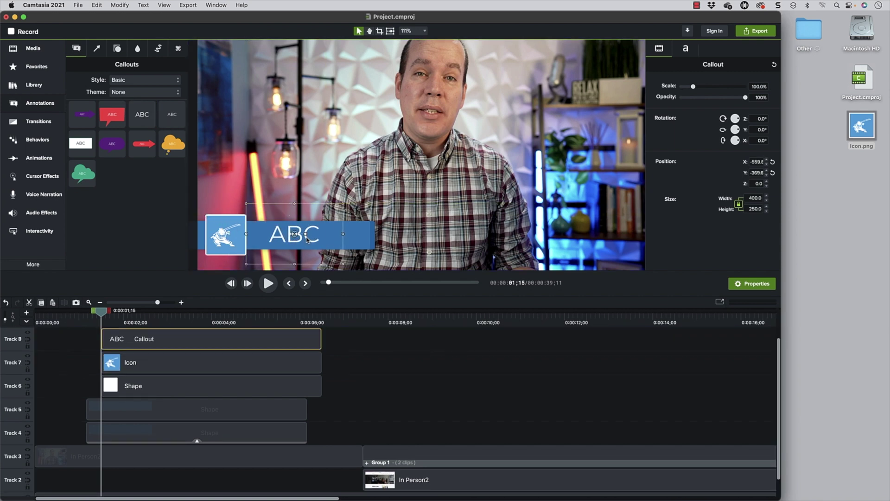
left_click_drag(342, 268, 370, 249)
left_click(308, 227)
double_click(309, 226)
type("Je")
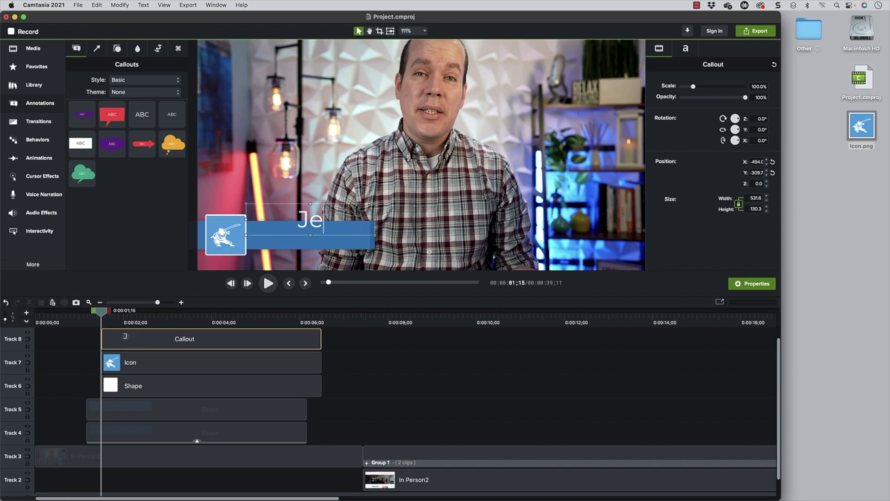
type("ff Batt")
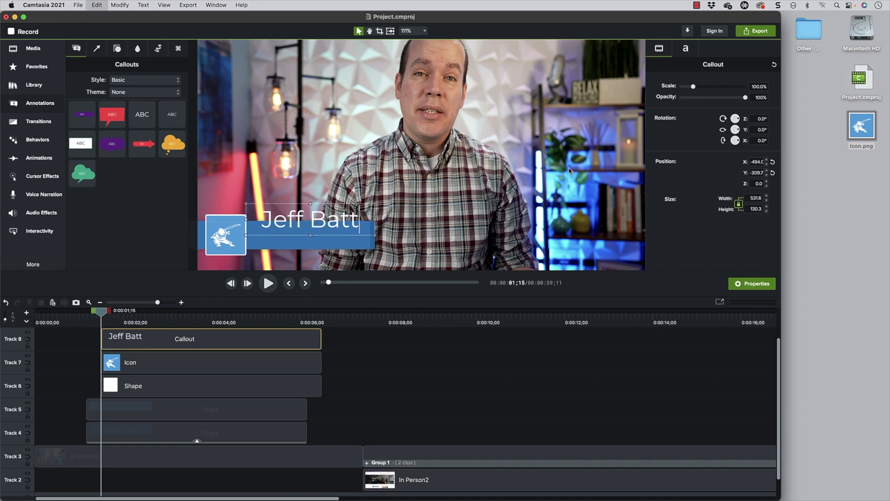
- Left-align the name text, reduce its size and centre it vertically on the blue bar beside the icon
key("super+a")
left_click(688, 51)
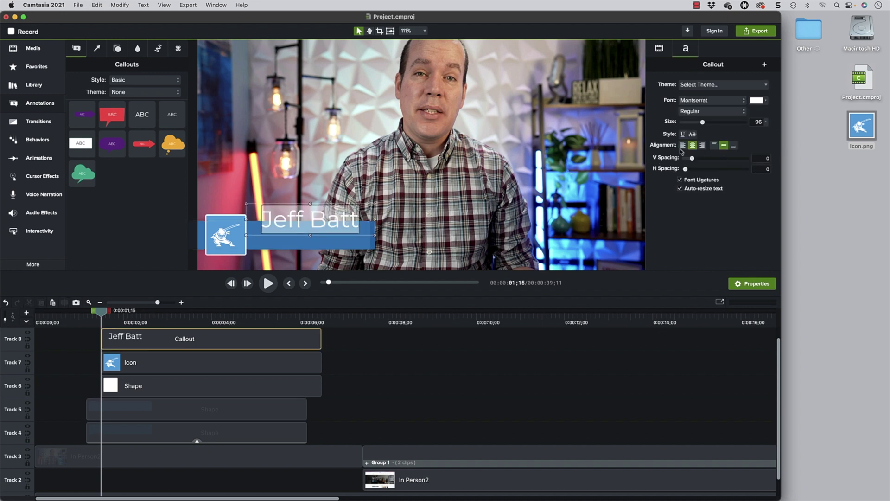
left_click(683, 145)
left_click_drag(701, 127, 692, 124)
left_click_drag(289, 223, 308, 235)
- Align the callout, icon and white square clips on Tracks 6 to 8 with the start and end of the blue rectangle clips
left_click(117, 353)
key("super+a")
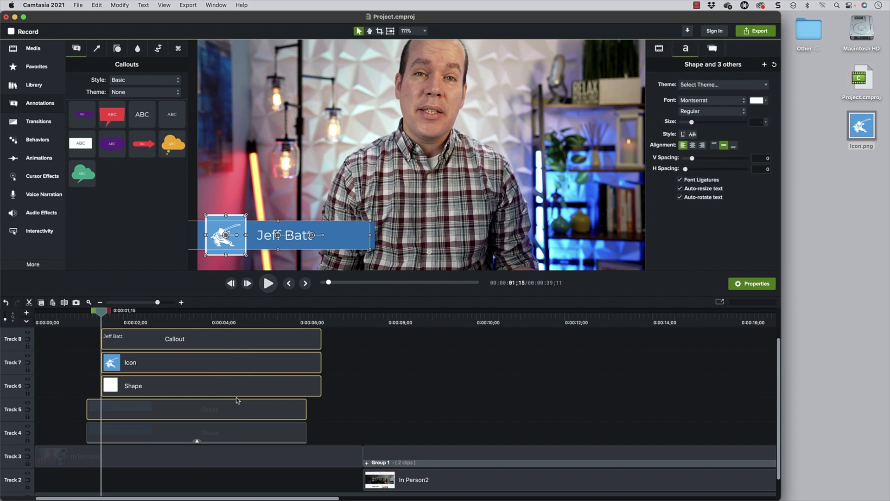
left_click(76, 343)
left_click_drag(83, 333, 132, 383)
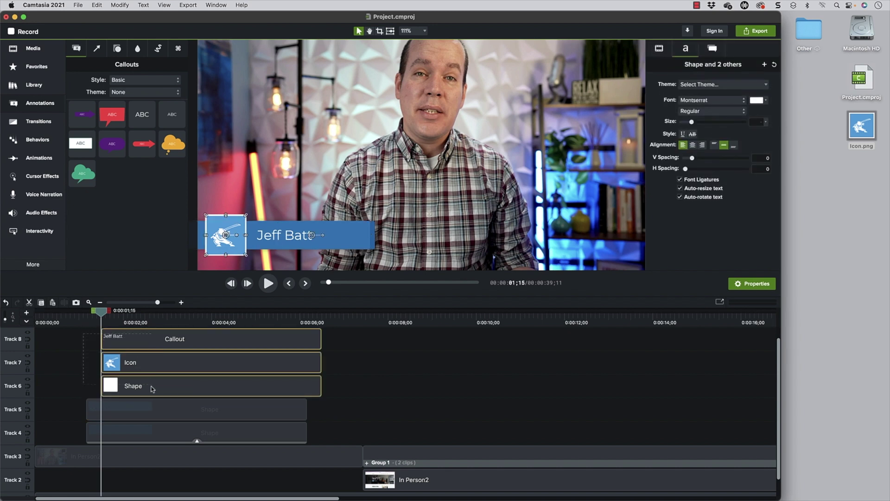
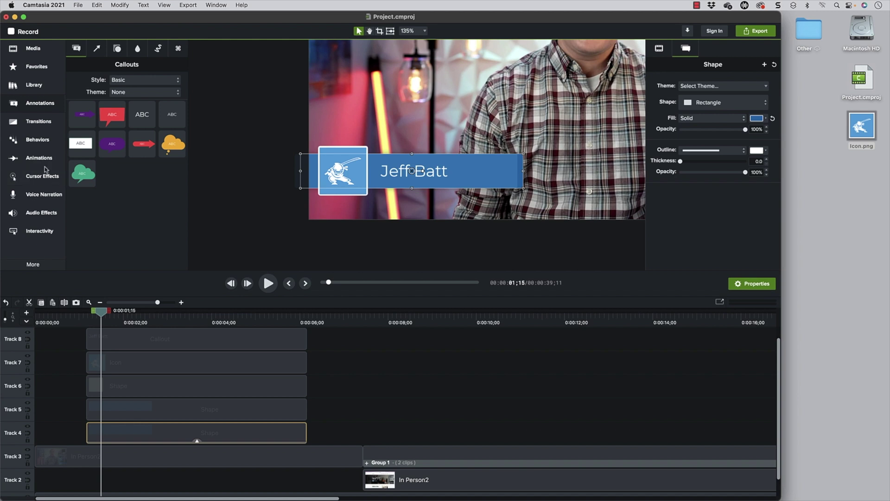
- Add a Custom animation to the Track 4 rectangle from 0:00:01;05 to 0:00:02;05 so it slides in from outside the frame's left edge
left_click_drag(96, 74, 132, 438)
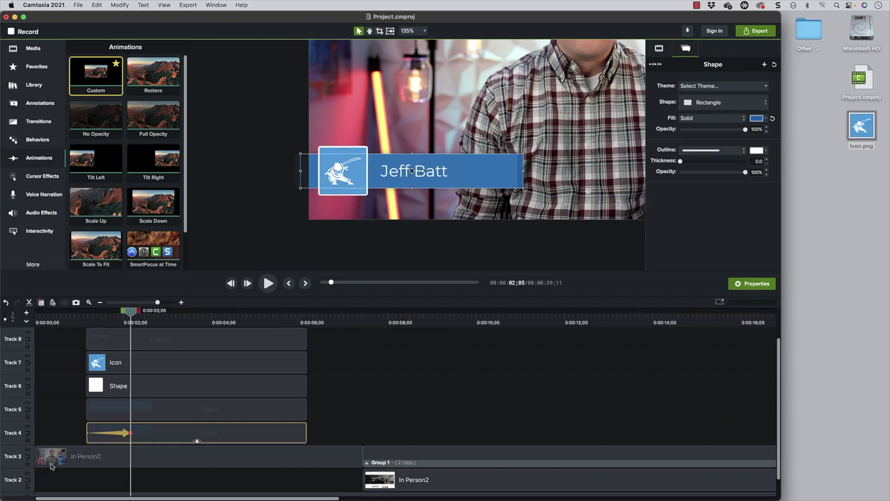
left_click(88, 434)
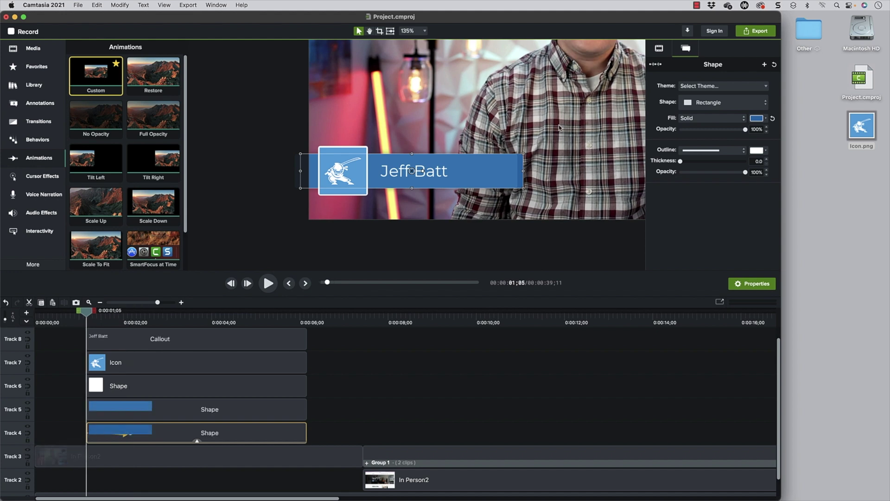
left_click_drag(410, 172, 190, 172)
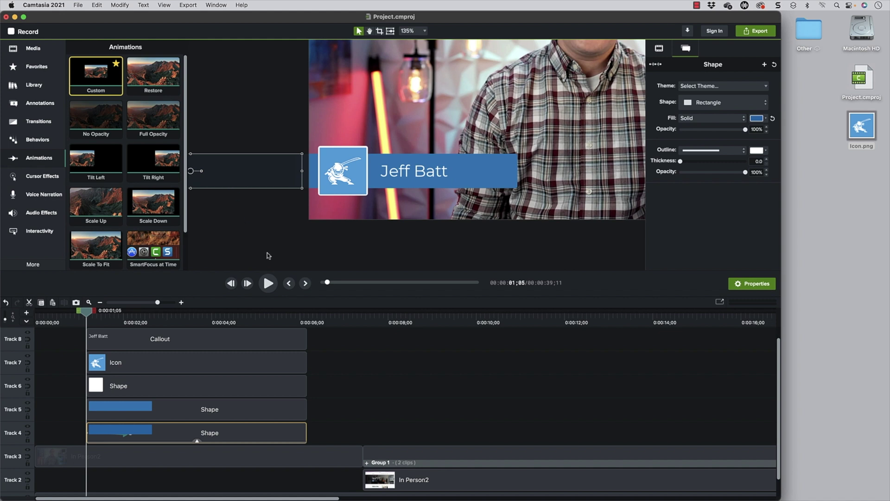
- Add a Custom animation to the Track 5 rectangle from 0:00:01;05 to 0:00:02;05 so it slides in from outside the frame's left edge
left_click_drag(96, 74, 145, 415)
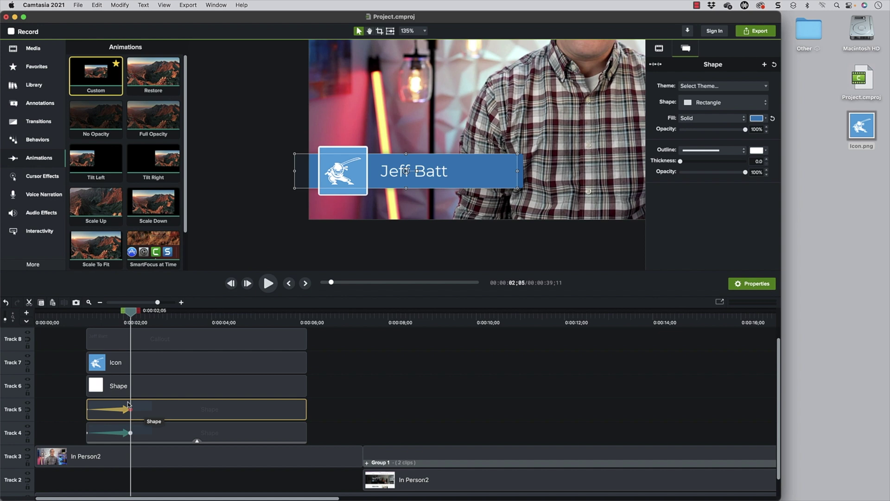
left_click(88, 410)
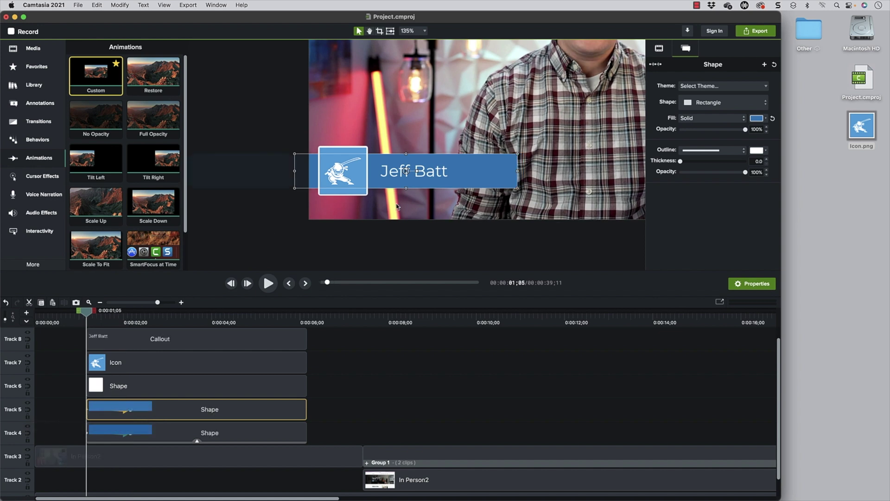
left_click_drag(406, 173, 195, 174)
left_click_drag(85, 311, 117, 310)
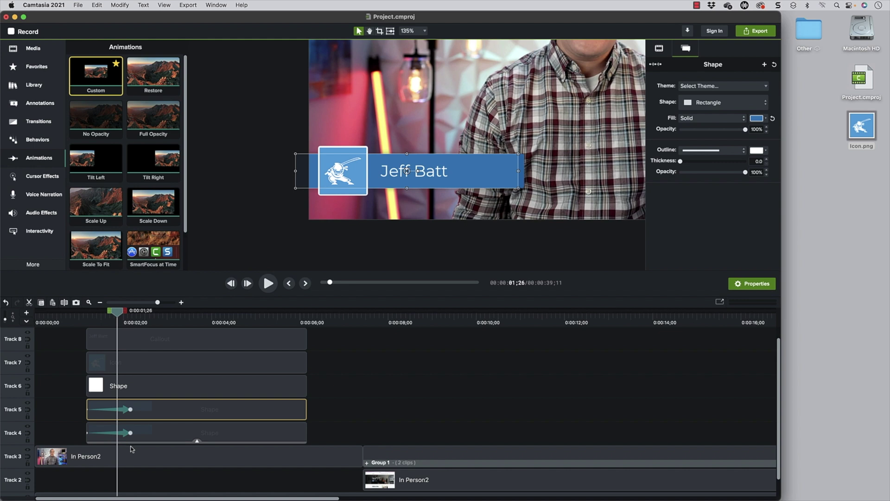
- Set the easing of the Track 5 and Track 4 rectangle animations to Exponential In/Out
right_click(128, 411)
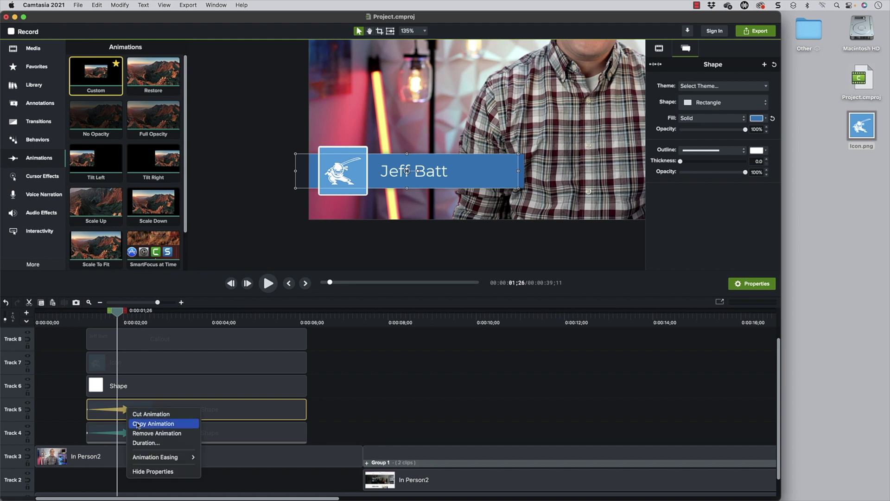
mouse_move(159, 458)
left_click(231, 455)
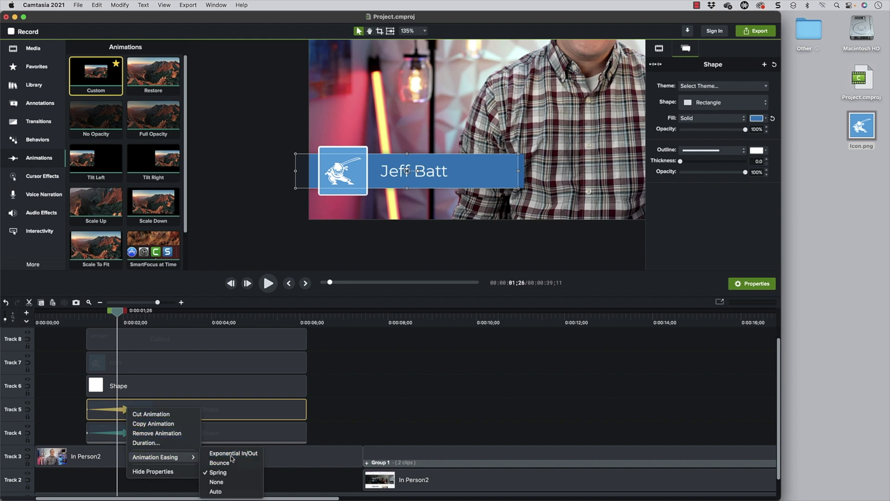
right_click(123, 435)
mouse_move(157, 477)
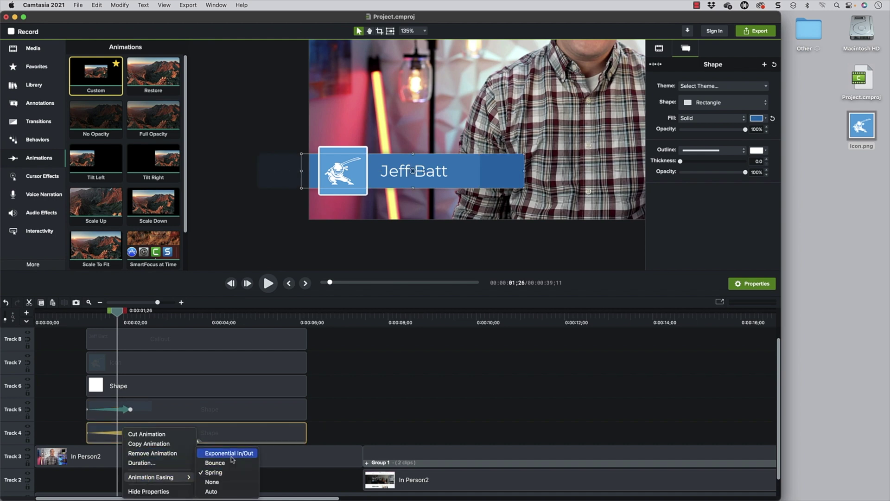
left_click(232, 456)
- Delay the Track 5 rectangle clip by about 0.4 seconds behind the Track 4 one, previewing the slide-in before and after the shift
left_click_drag(116, 312, 68, 315)
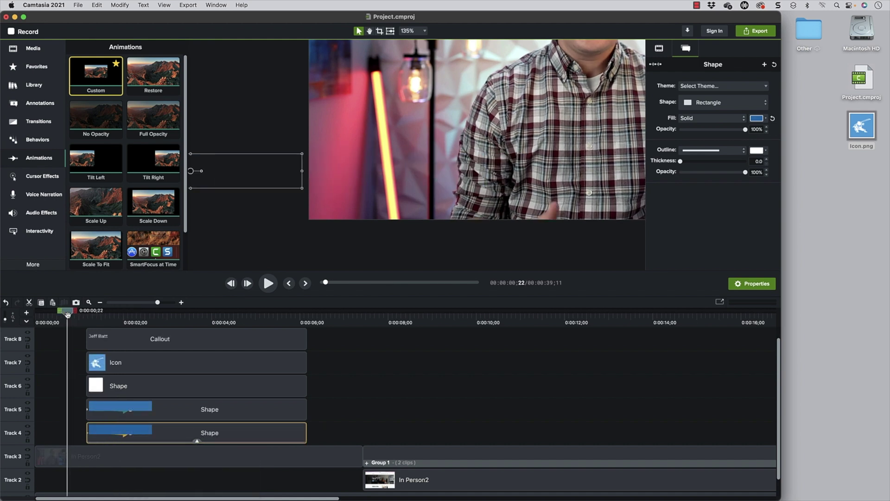
key("space")
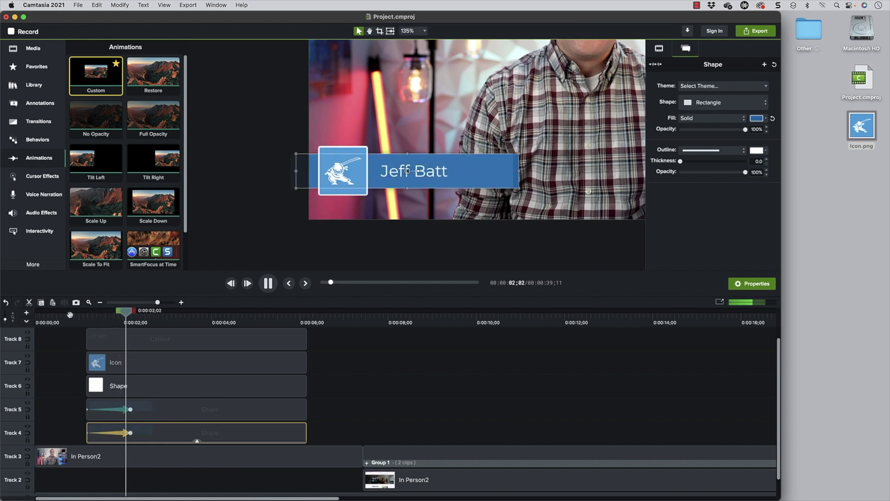
key("space")
left_click_drag(164, 411, 183, 411)
left_click(85, 313)
key("space")
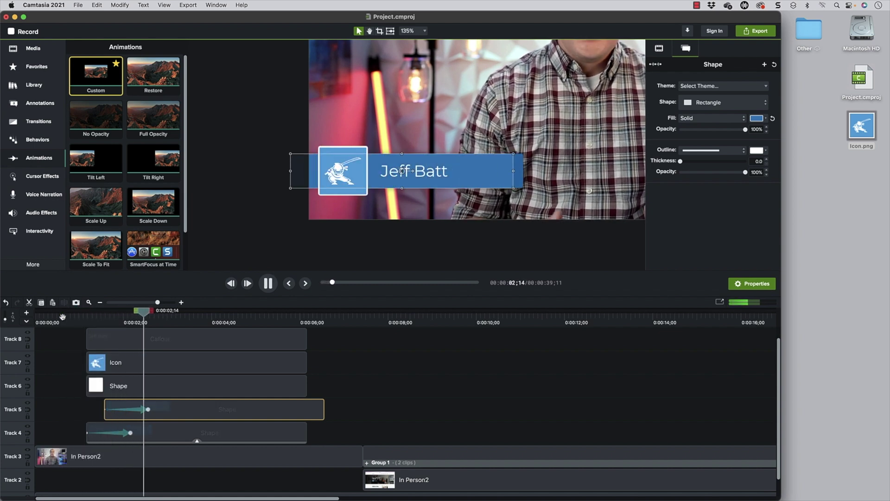
key("space")
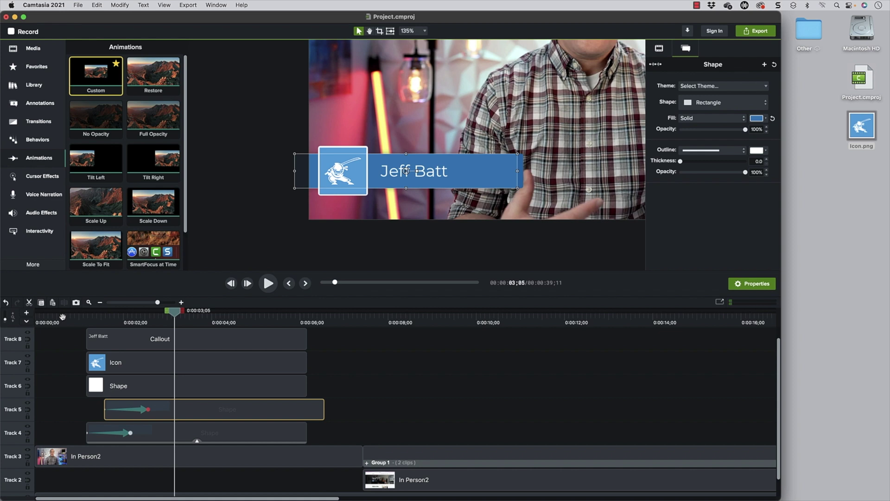
- Move the white square clip on Track 6 to start at 0:00:02;09 and add a Custom animation growing from 1% scale and 90° Z rotation
left_click_drag(149, 390, 200, 386)
left_click_drag(175, 311, 134, 317)
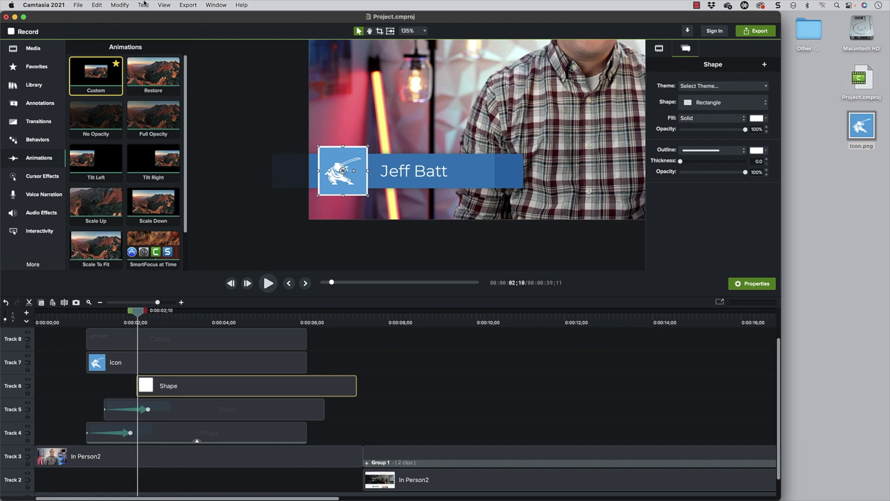
left_click_drag(96, 74, 168, 393)
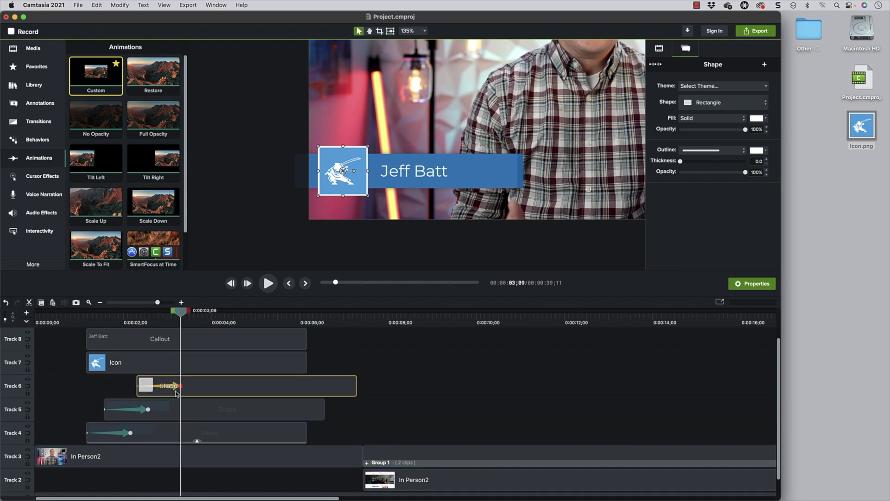
left_click_drag(168, 315, 136, 387)
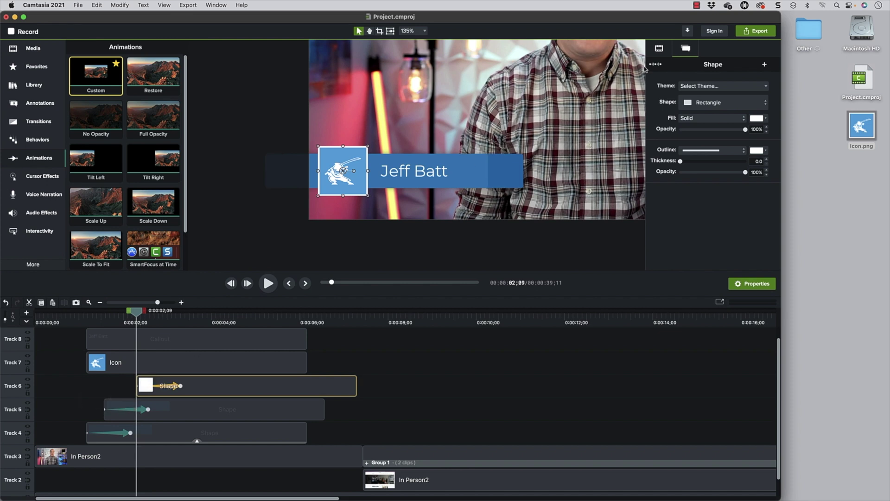
left_click(659, 49)
left_click_drag(695, 88, 670, 90)
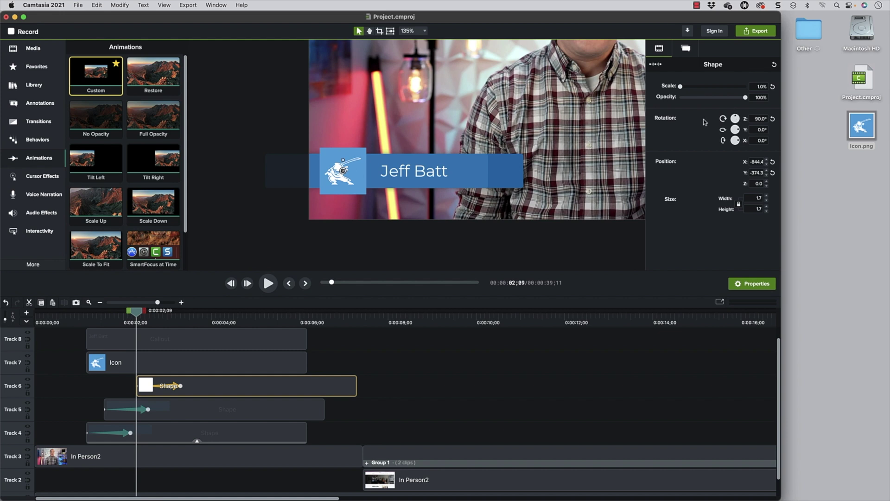
- Set the white square animation's easing to Spring and preview its entrance
left_click_drag(134, 313, 185, 322)
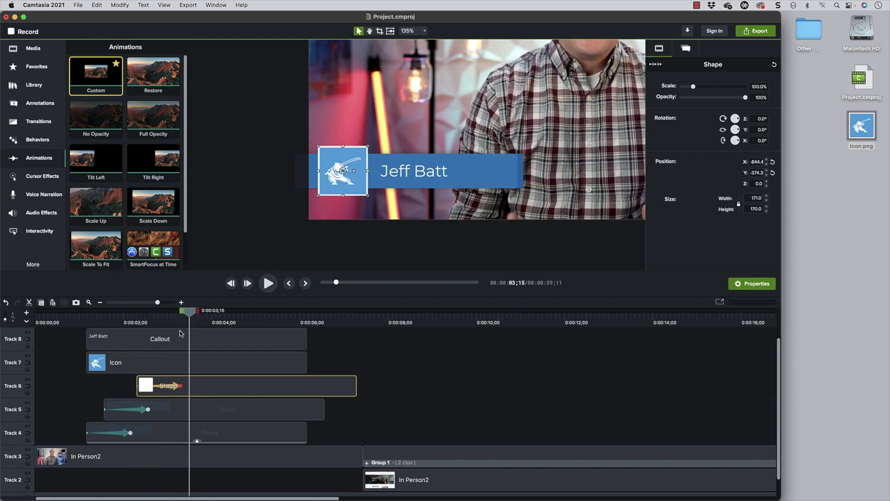
right_click(173, 385)
left_click(172, 386)
right_click(176, 387)
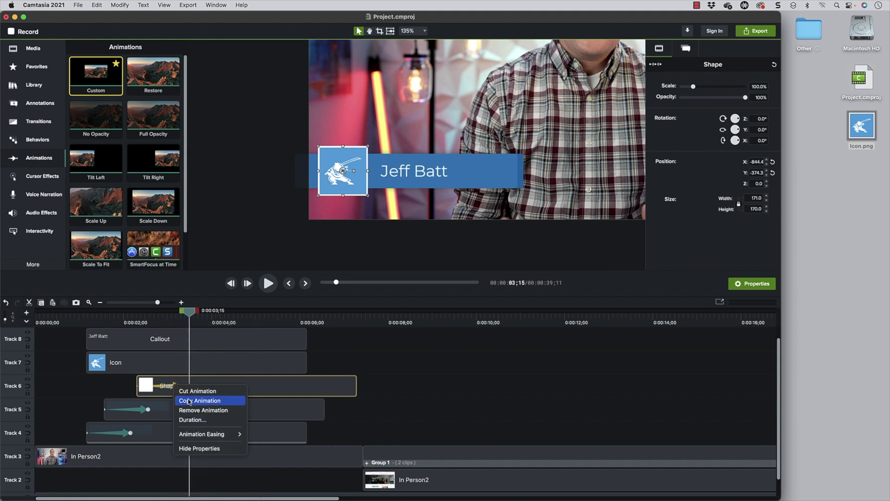
mouse_move(218, 436)
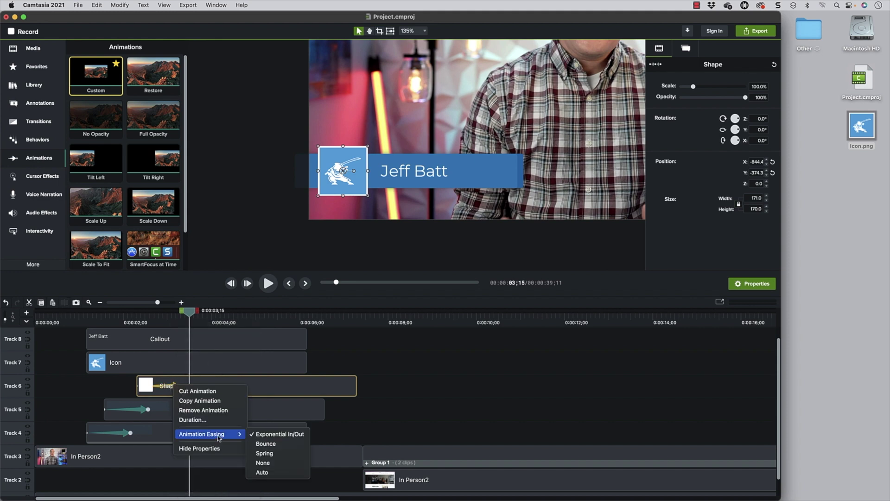
left_click(267, 453)
mouse_move(164, 323)
left_mouse_down()
mouse_move(126, 323)
mouse_move(170, 324)
left_mouse_up()
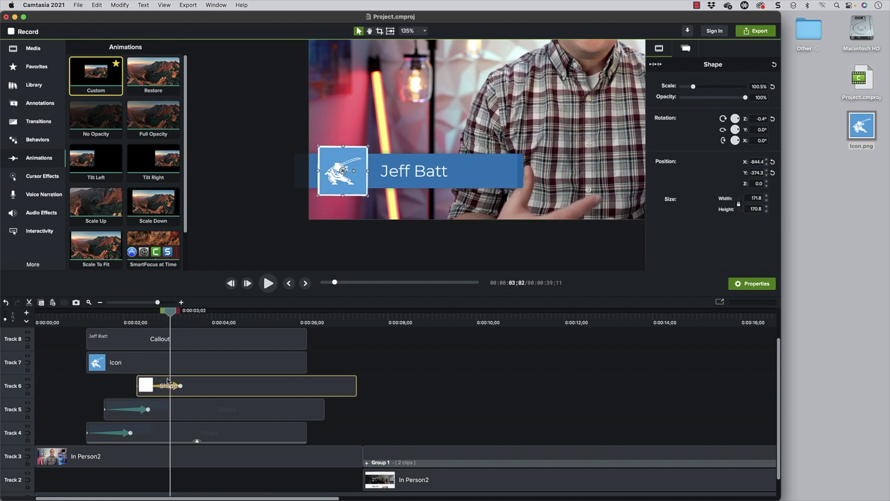
- Align the start of the Track 7 icon clip with the white square clip and add a Custom animation to it
left_click_drag(158, 367, 182, 367)
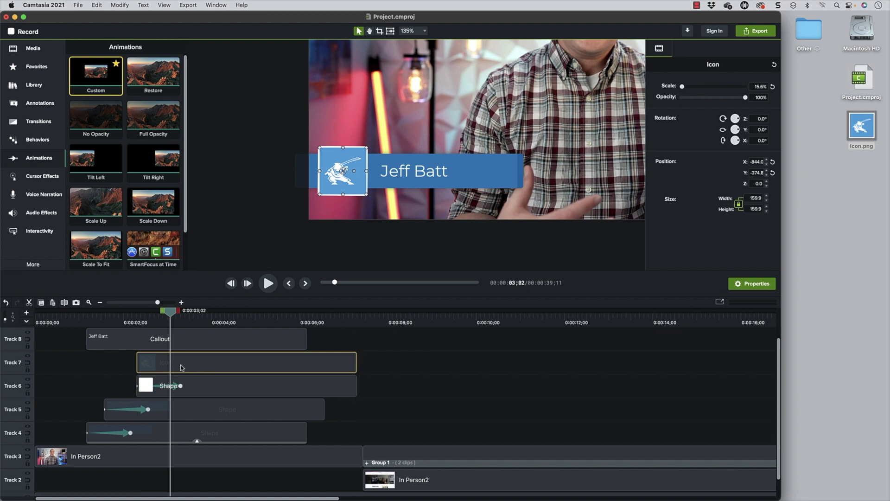
left_click_drag(96, 74, 179, 373)
left_click(175, 365)
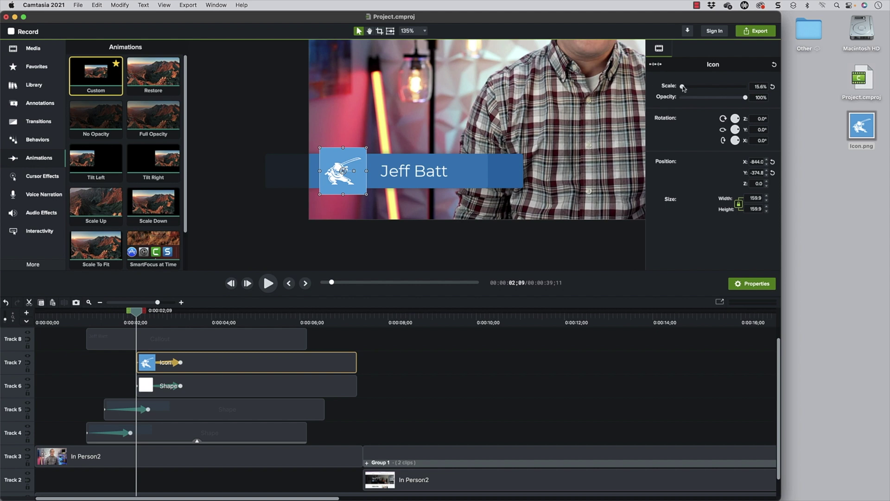
- Widen the editor window, set the icon animation's starting state to 1% scale and -90° Z rotation, and preview it
key("super+z")
left_click_drag(781, 87, 888, 83)
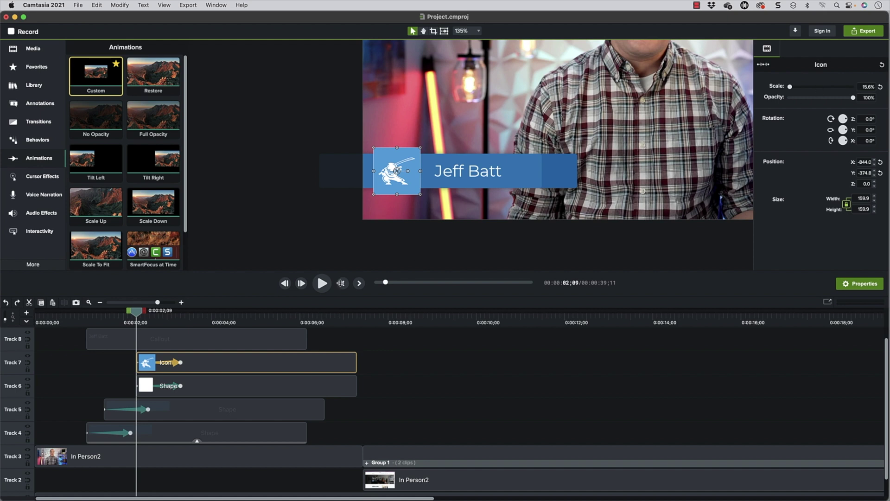
left_click_drag(788, 87, 787, 87)
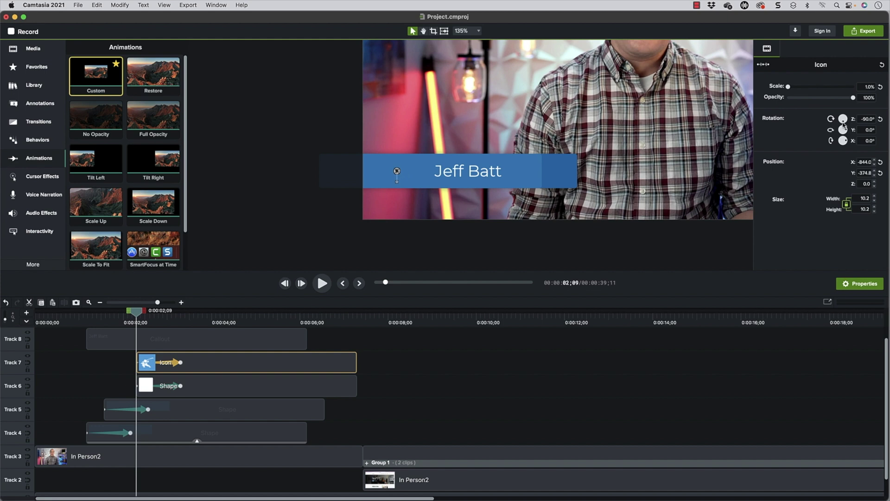
left_click_drag(136, 313, 171, 314)
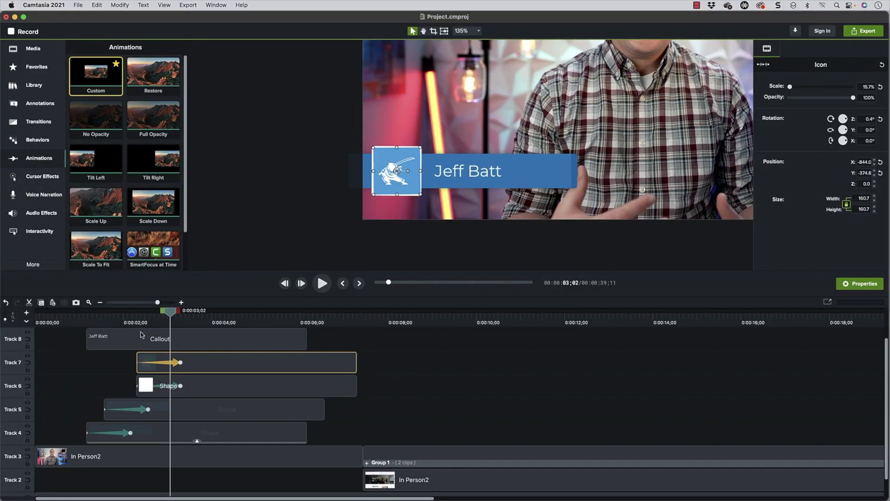
left_click_drag(153, 325, 173, 315)
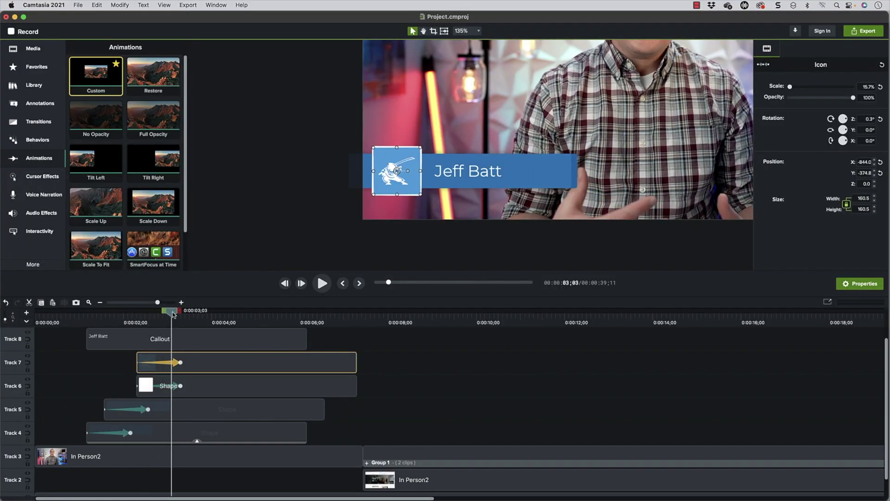
- Move the name callout clip on Track 8 to start at about 0:00:02;29 and show the available behaviors
left_click(485, 175)
left_click_drag(143, 339, 223, 338)
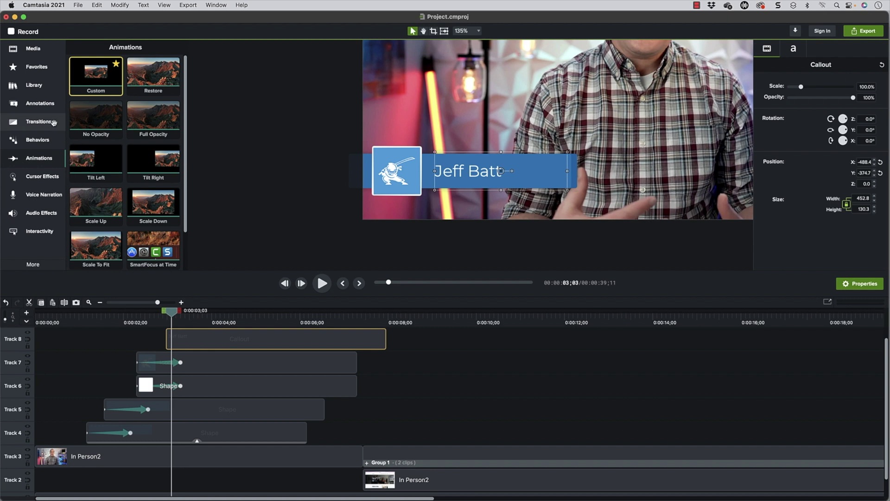
left_click(31, 148)
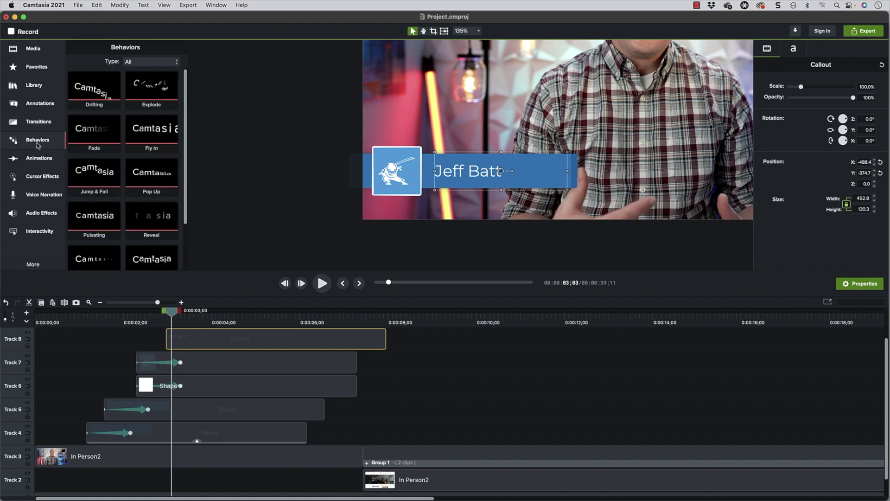
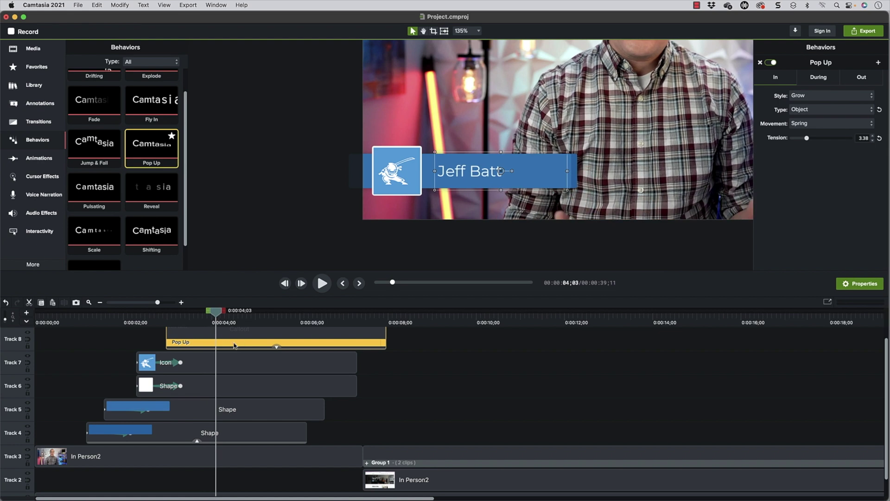
- Replace the name callout's Pop Up behavior with the Sliding behavior and preview the text entrance
key("Escape")
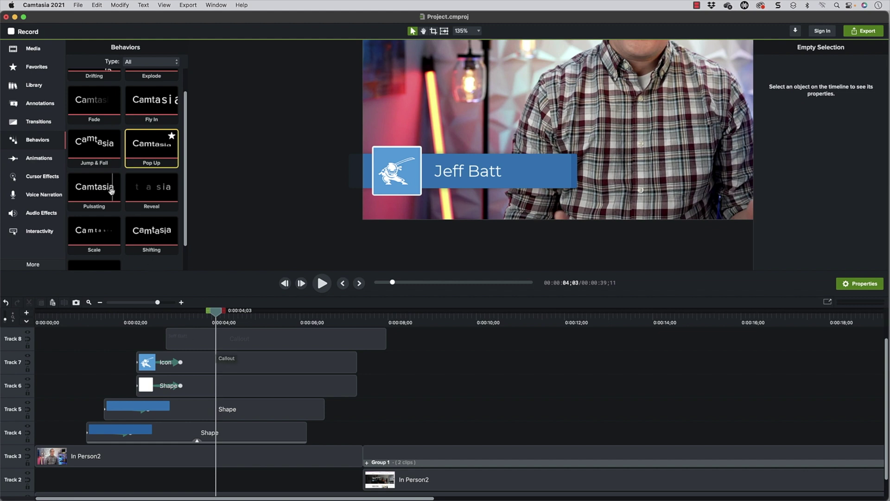
scroll(97, 226, "down", 2)
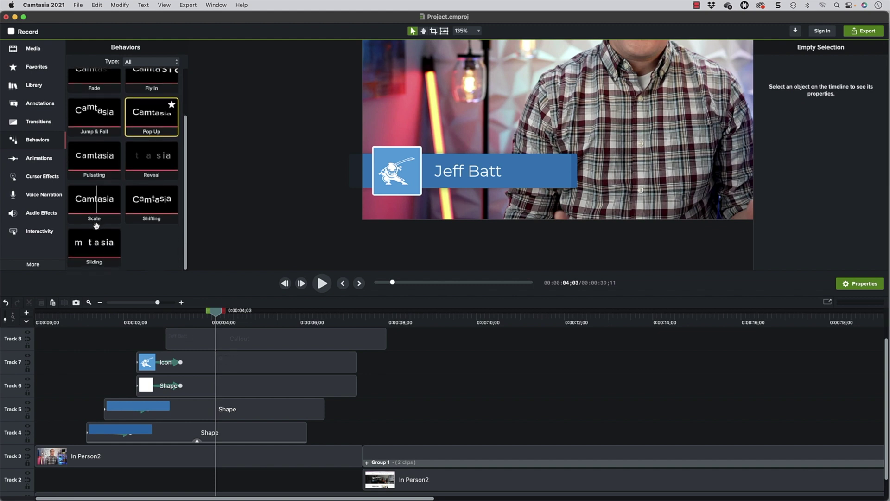
left_click_drag(74, 243, 179, 340)
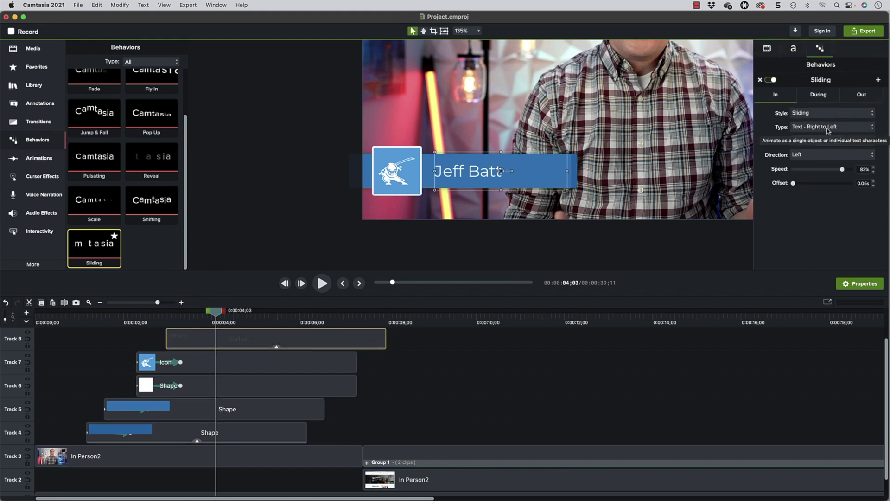
mouse_move(188, 313)
left_mouse_down()
mouse_move(159, 313)
mouse_move(200, 314)
left_mouse_up()
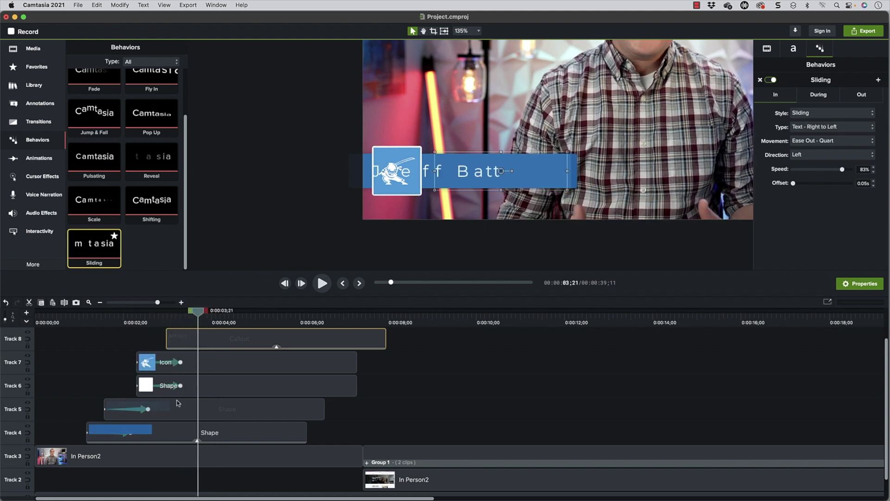
- Delay the name callout clip by about 5 frames and reorder its track beneath the icon and white square, onto Track 6
mouse_move(206, 338)
left_mouse_down()
mouse_move(210, 389)
mouse_move(212, 345)
left_mouse_up()
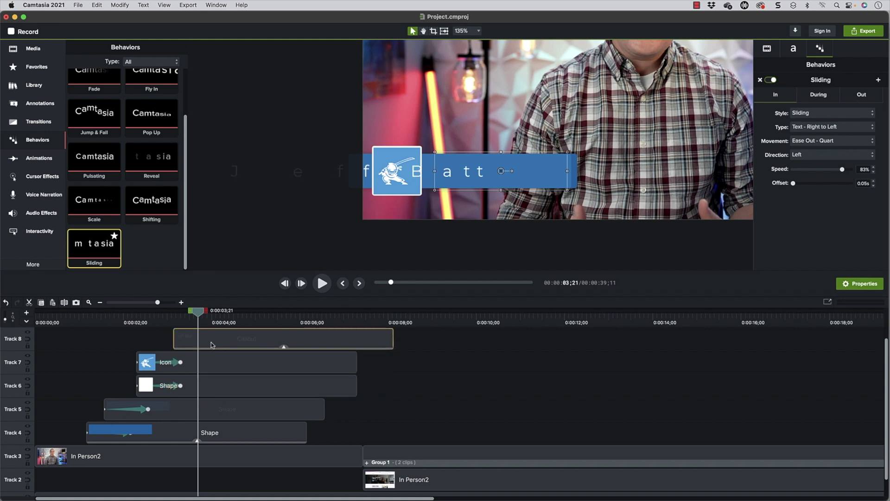
left_click_drag(23, 344, 6, 383)
left_click_drag(191, 314, 241, 321)
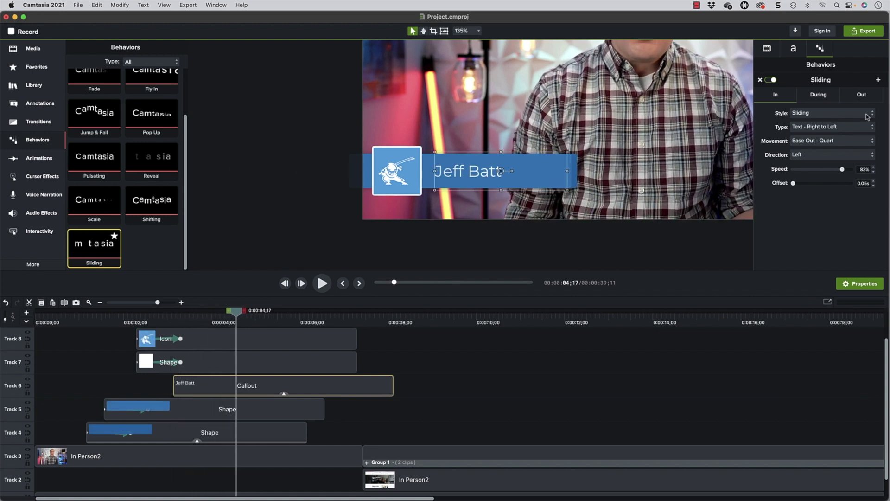
- Set the Sliding behavior's In type to Object and preview the name's entrance
left_click(796, 131)
left_click(804, 119)
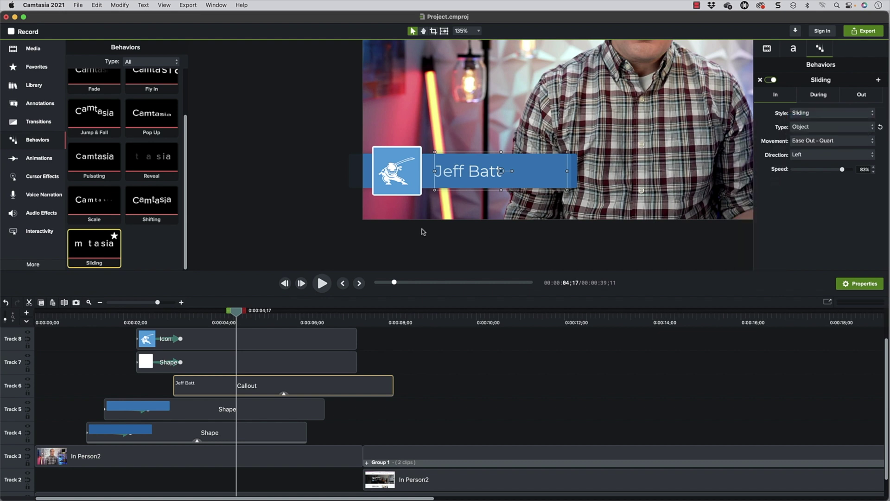
left_click_drag(227, 313, 301, 320)
left_click(165, 317)
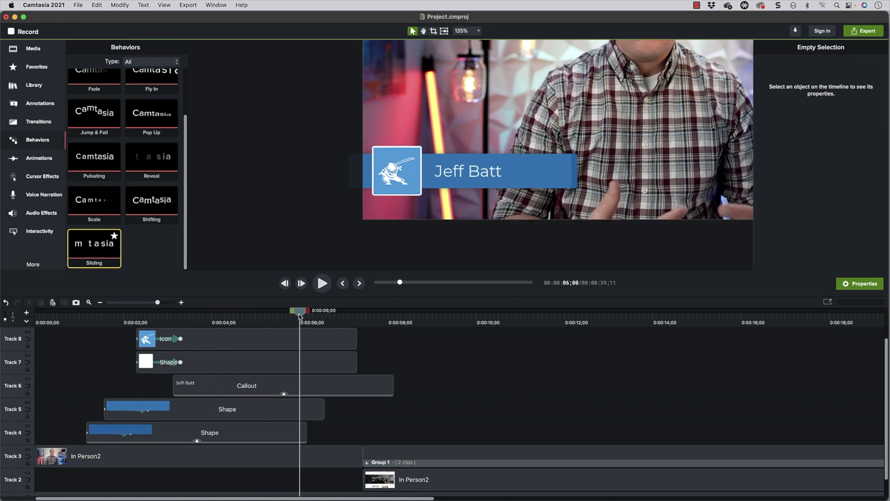
- Shorten the name callout to end at 0:00:07;09, set its Sliding behavior's Out type to Object, and preview the exit
left_click(388, 382)
left_click_drag(389, 382, 357, 382)
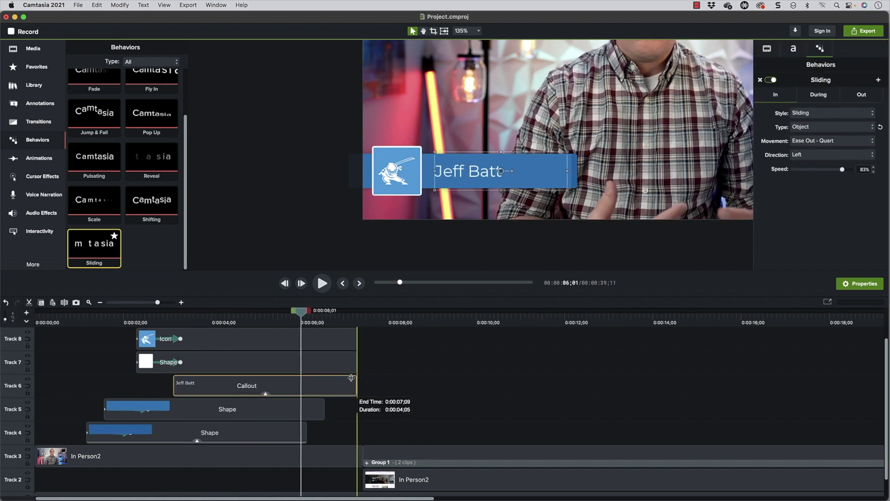
left_click(306, 316)
left_click(862, 96)
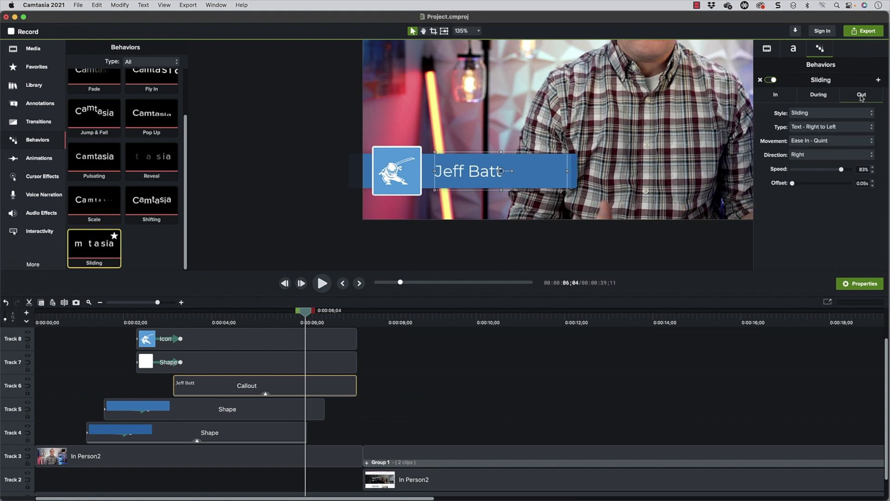
left_click(835, 127)
left_click(755, 124)
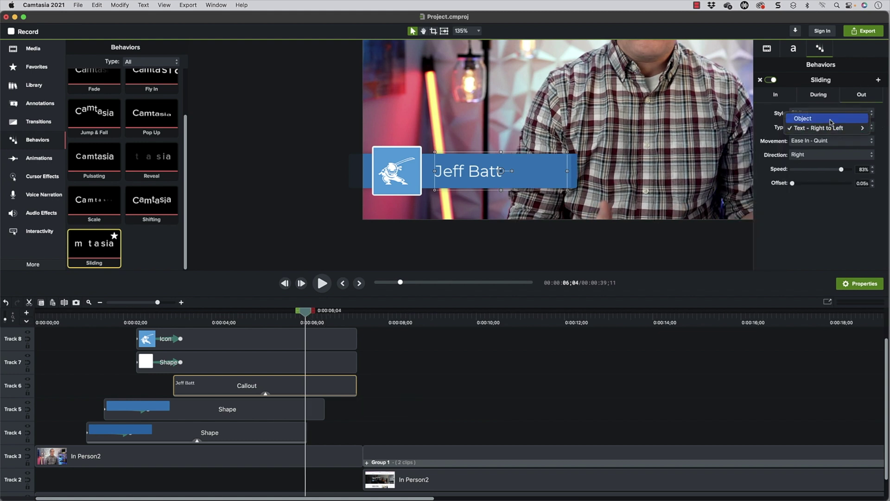
left_click_drag(306, 316, 353, 317)
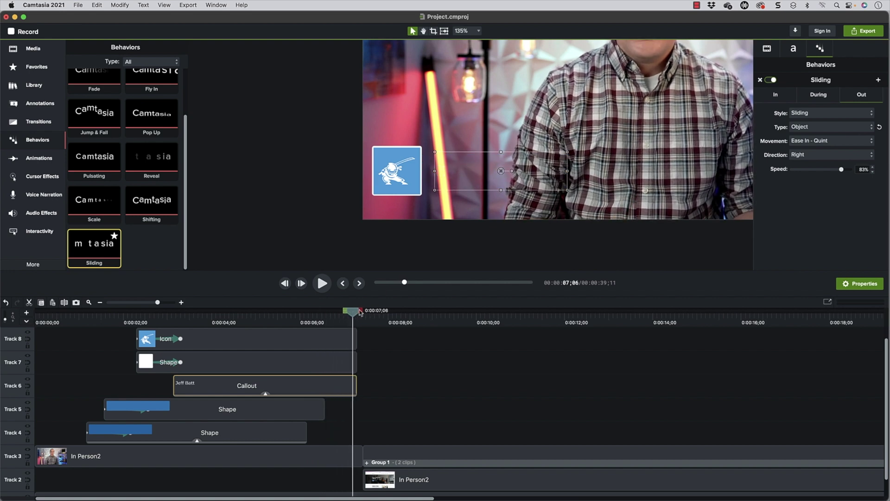
- Set the name callout's Sliding Out direction to Left, shorten the clip to end at about 0:00:06;07, and preview its exit
left_click(267, 394)
left_click(274, 390)
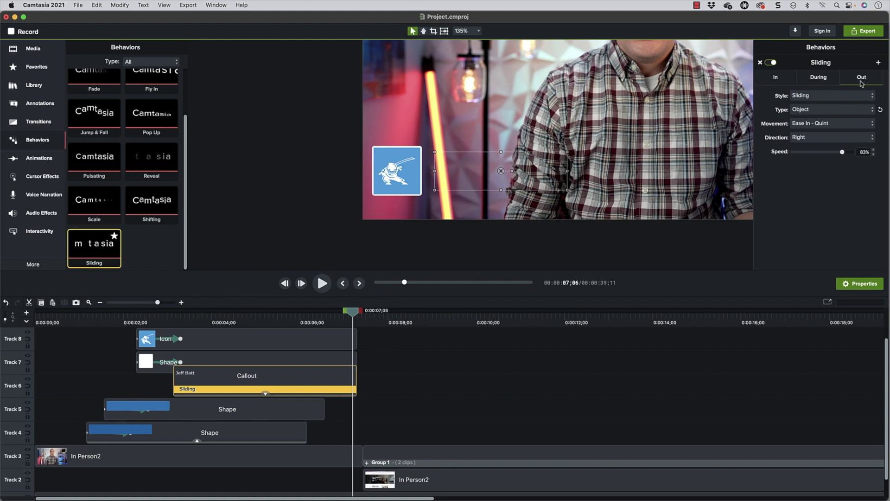
left_click(812, 137)
left_click(814, 128)
left_click_drag(355, 386, 310, 386)
left_click(276, 317)
left_click_drag(276, 319, 301, 320)
- Shorten the icon clip on Track 8 to end at about 0:00:06;13
left_click(340, 351)
left_click(343, 338)
left_click_drag(357, 334, 313, 334)
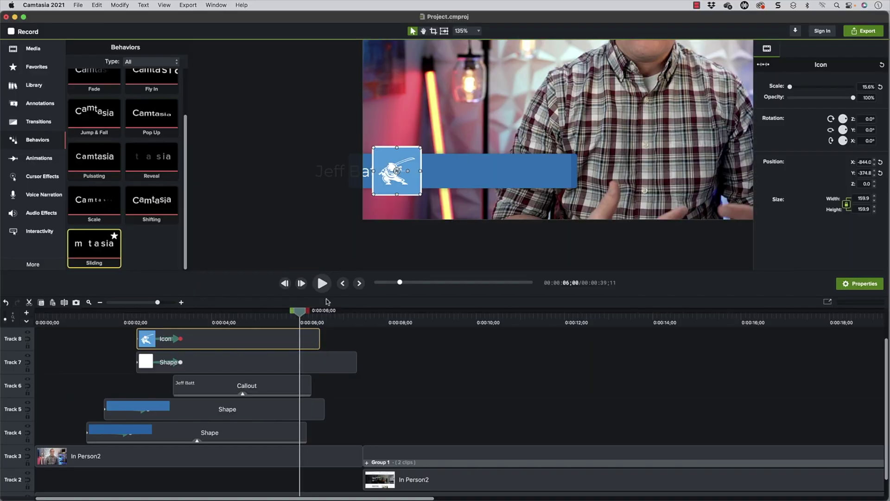
left_click_drag(302, 315, 300, 314)
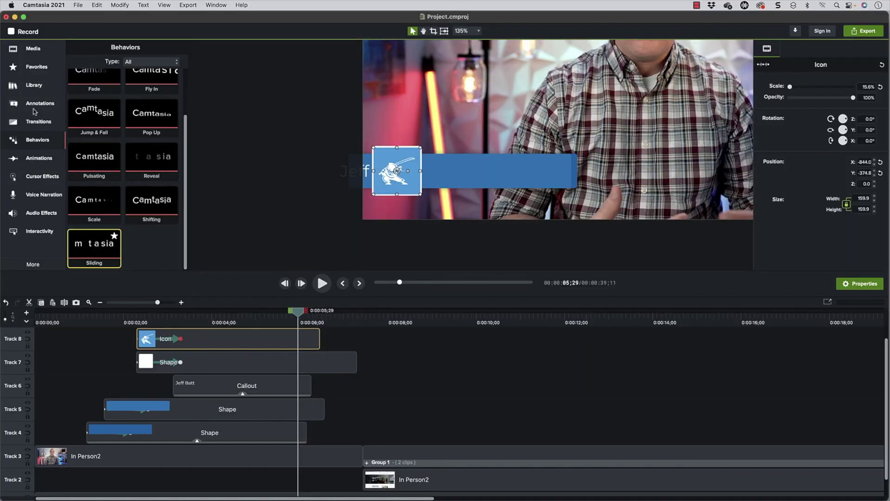
- Add a Custom animation at the end of the icon clip, ending at 1.0% scale and -90° Z rotation
left_click(46, 158)
left_click_drag(96, 74, 319, 344)
left_click_drag(272, 320, 318, 320)
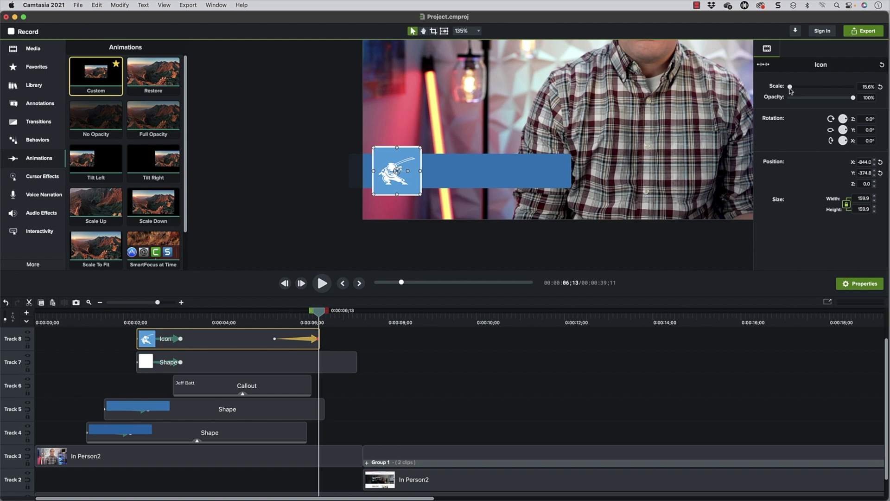
left_click_drag(790, 89, 787, 88)
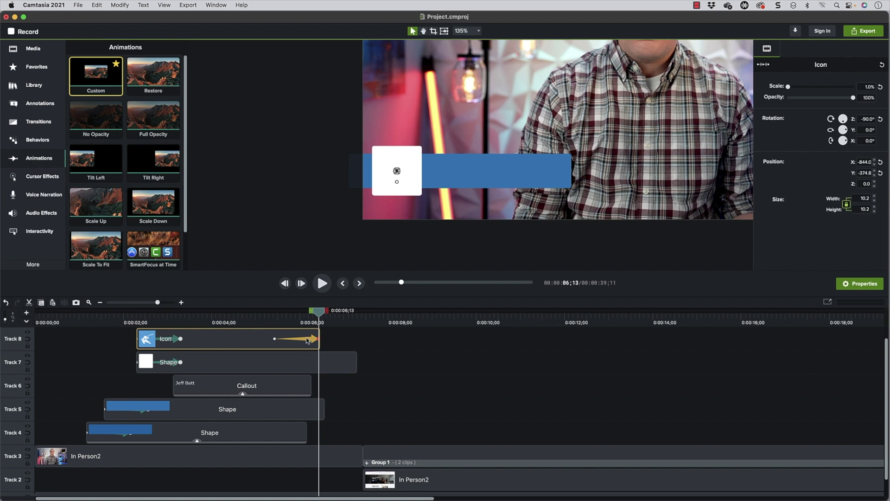
- Add a Custom animation at the end of the white square's clip, ending at 1.0% scale and 90° Z rotation
left_click_drag(96, 72, 357, 369)
left_click(313, 320)
left_click_drag(313, 320, 324, 320)
left_click(355, 364)
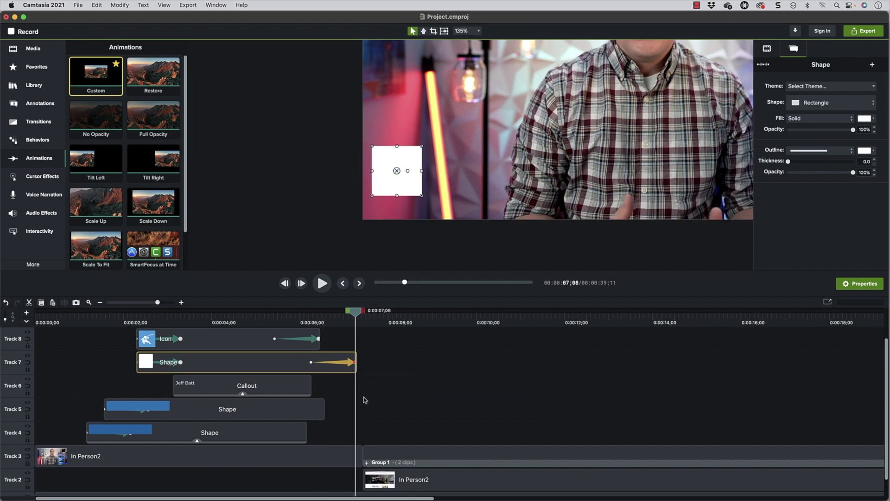
left_click(767, 48)
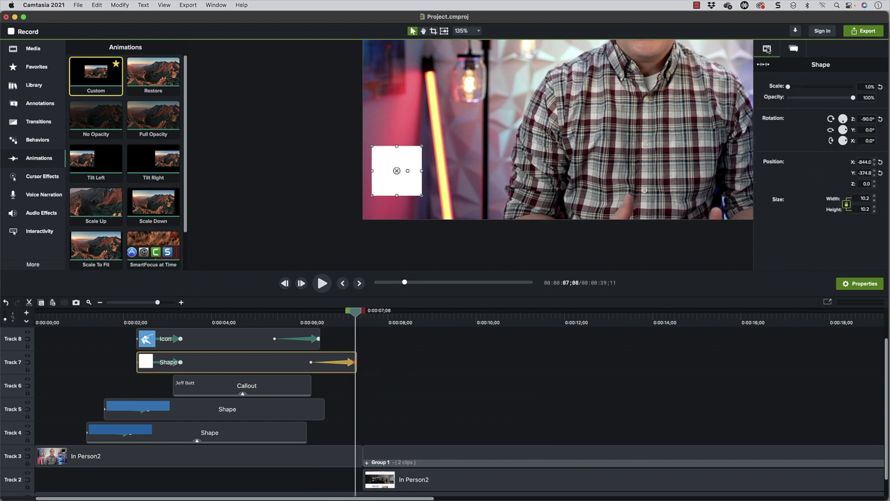
left_click_drag(801, 88, 776, 89)
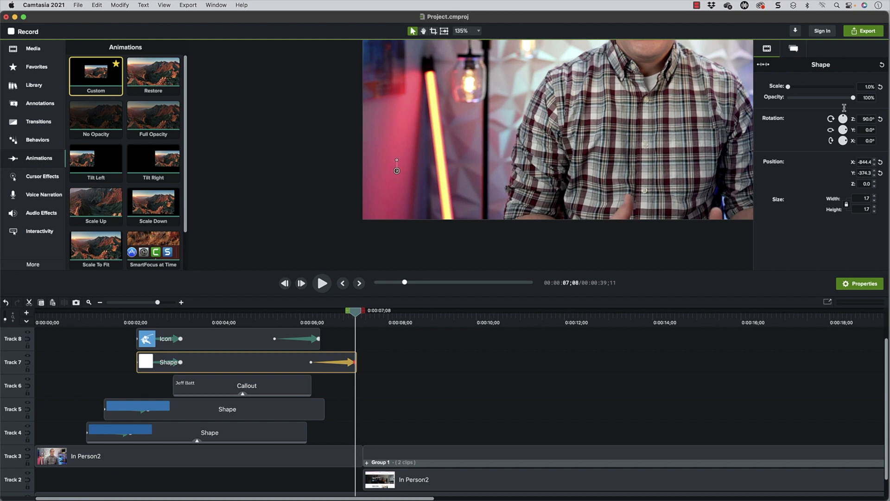
- Shorten the white square's clip to end with the icon at about 0:00:06;13 and preview their exit together
left_click_drag(277, 310, 304, 313)
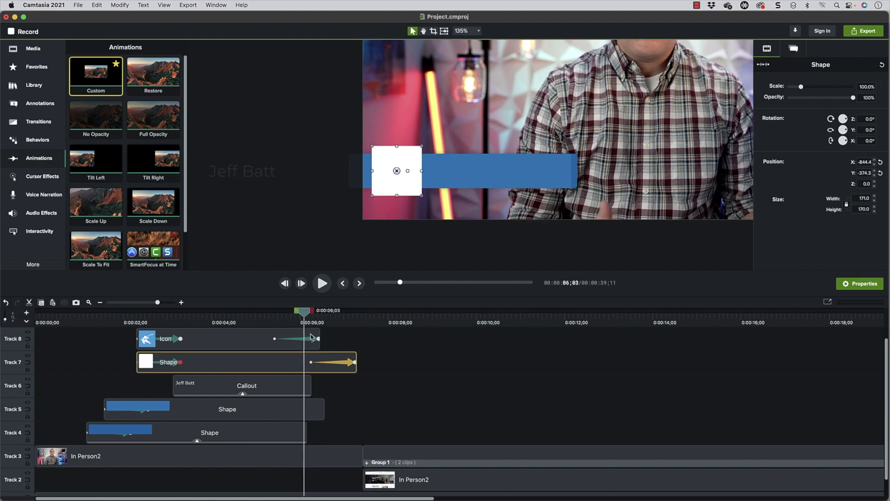
left_click_drag(337, 362, 300, 363)
left_click_drag(354, 355, 319, 357)
left_click(279, 318)
left_click_drag(279, 319, 316, 319)
- Change the animation easing of the icon's and white square's exit animations and preview them
right_click(308, 342)
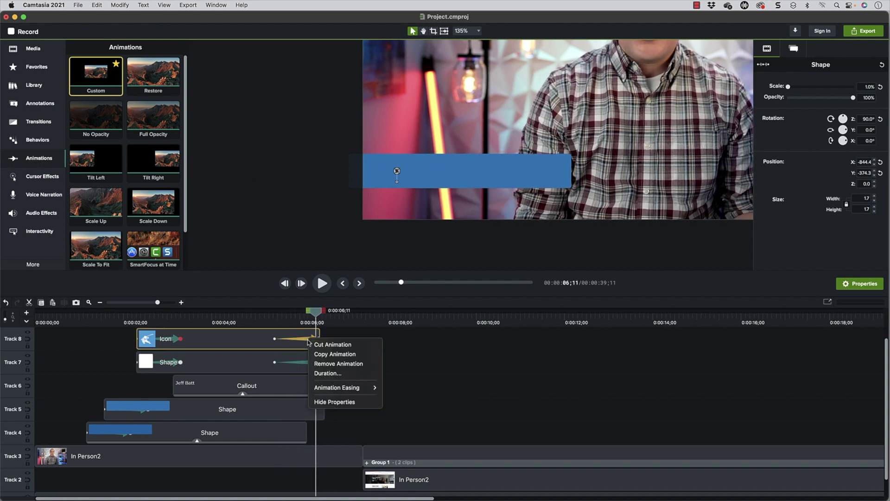
mouse_move(369, 388)
left_click(414, 387)
right_click(309, 362)
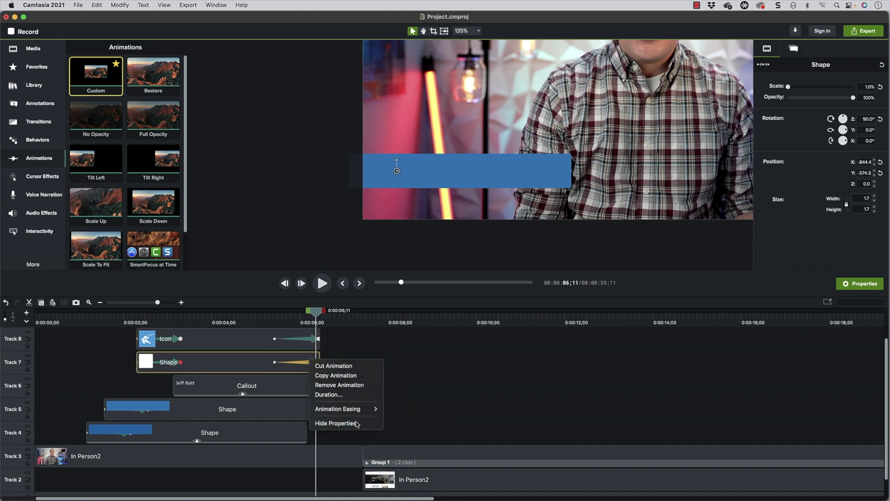
mouse_move(368, 407)
left_click(414, 407)
mouse_move(302, 317)
left_mouse_down()
mouse_move(249, 318)
mouse_move(338, 318)
mouse_move(310, 319)
left_mouse_up()
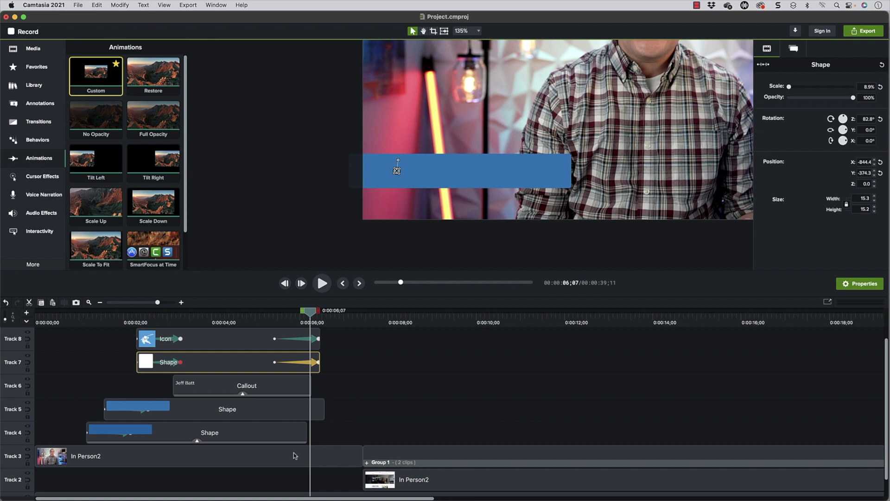
- Extend the blue bars on Tracks 4 and 5, and add a Custom exit animation moving the Track 5 bar off-canvas to X about -1369
left_click_drag(304, 425, 334, 412)
key("super+a")
left_click(332, 410)
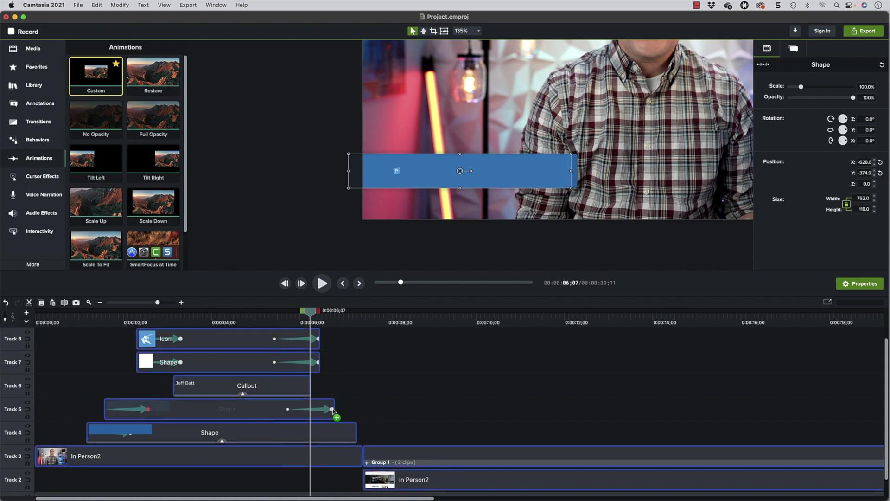
left_click_drag(460, 171, 243, 171)
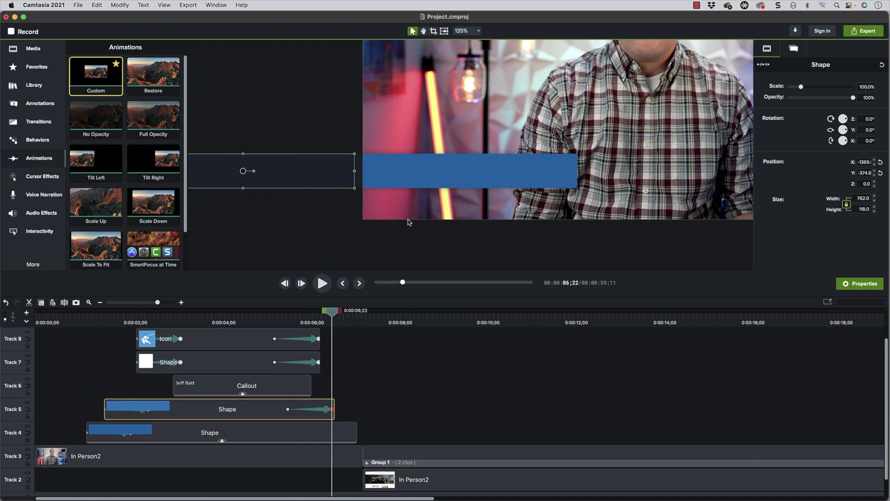
- Add a Custom exit animation to the Track 4 bar that moves it off-canvas to X about -1356, and preview it
left_click_drag(96, 74, 353, 436)
left_click_drag(471, 172, 246, 177)
left_click_drag(258, 322, 310, 328)
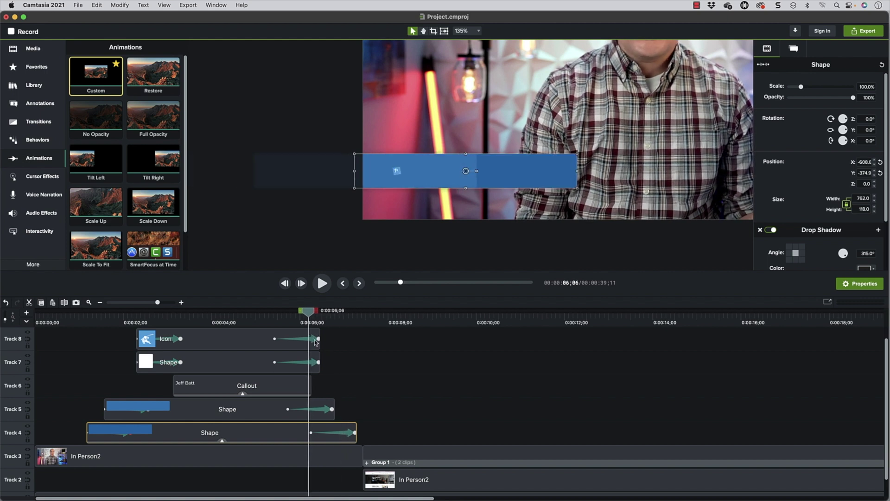
- Shorten the Track 4 bar to end at about 0:00:06;29 and preview the full lower third exit
left_click_drag(324, 434, 342, 431)
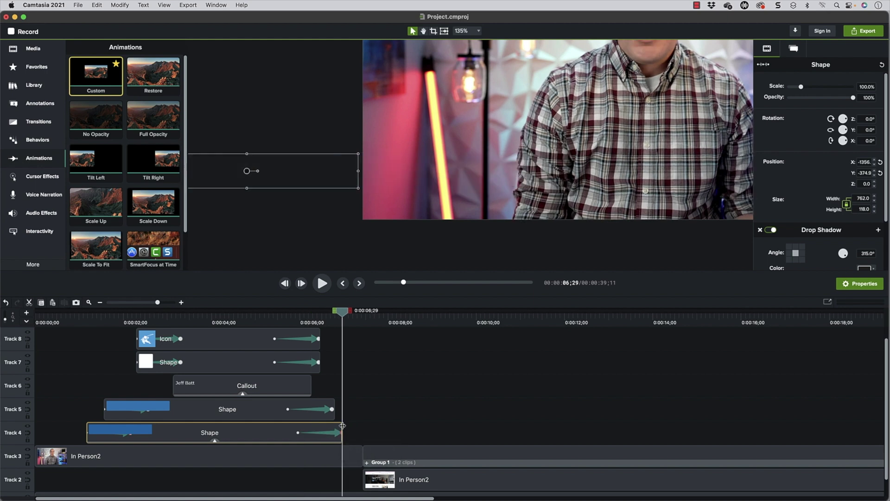
left_click_drag(340, 426, 320, 426)
key("super+z")
left_click_drag(313, 327, 352, 324)
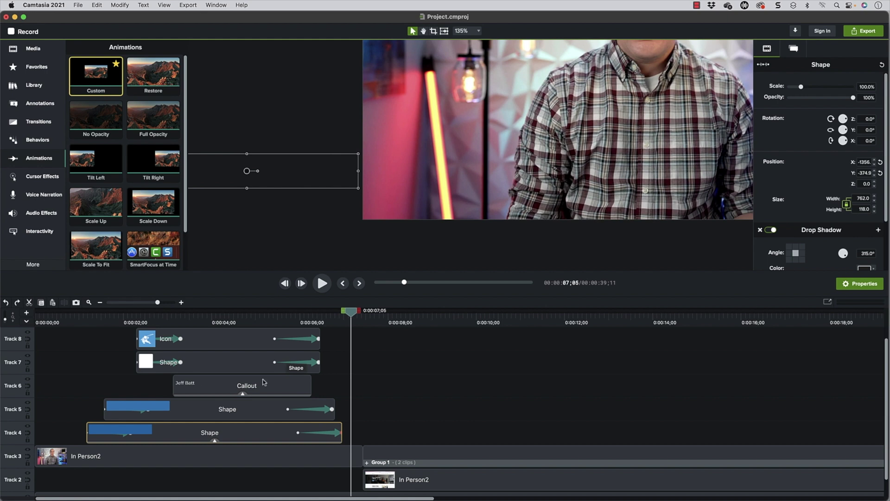
- Group the five lower third clips on Tracks 4 to 8 and rename the group Lower Third
left_click_drag(70, 336, 310, 444)
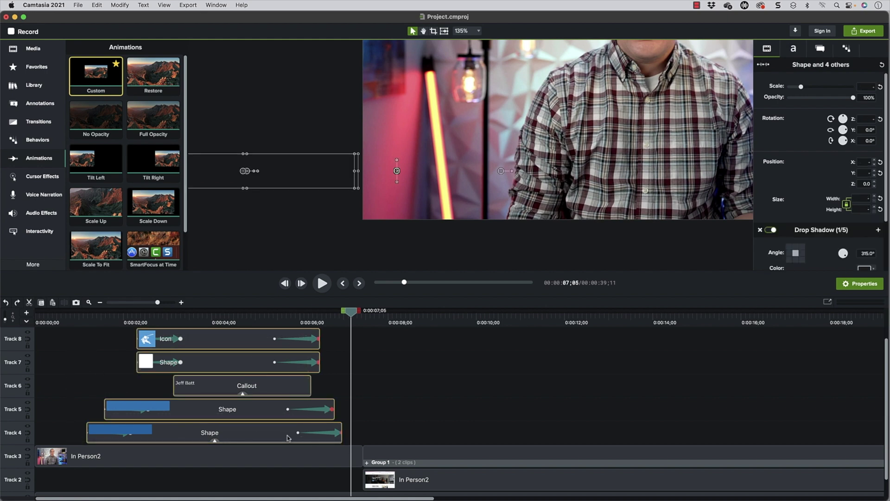
right_click(287, 435)
left_click(301, 437)
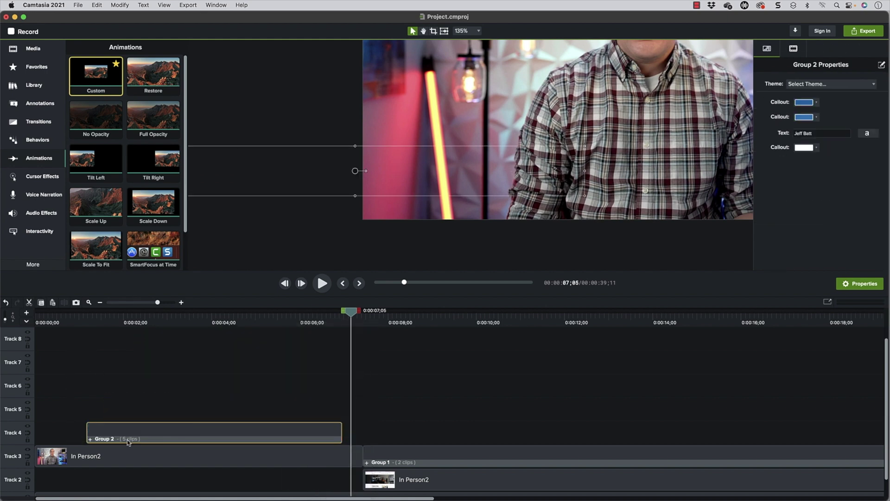
right_click(105, 441)
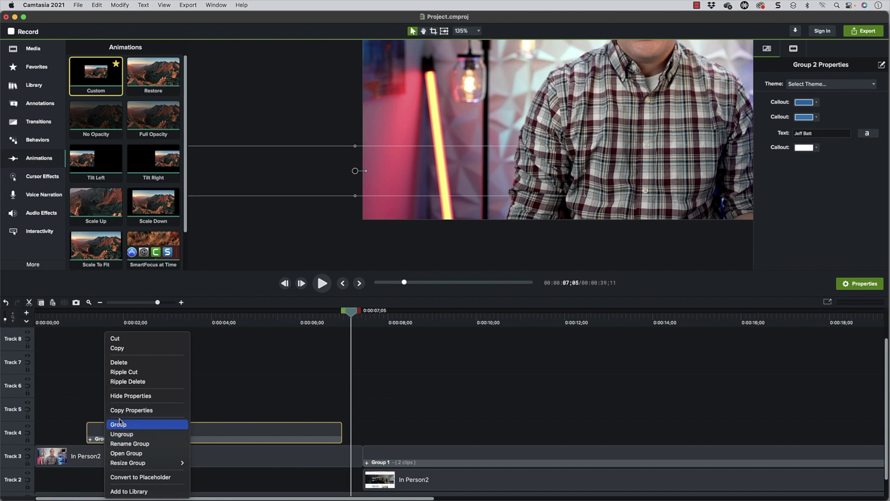
left_click(128, 445)
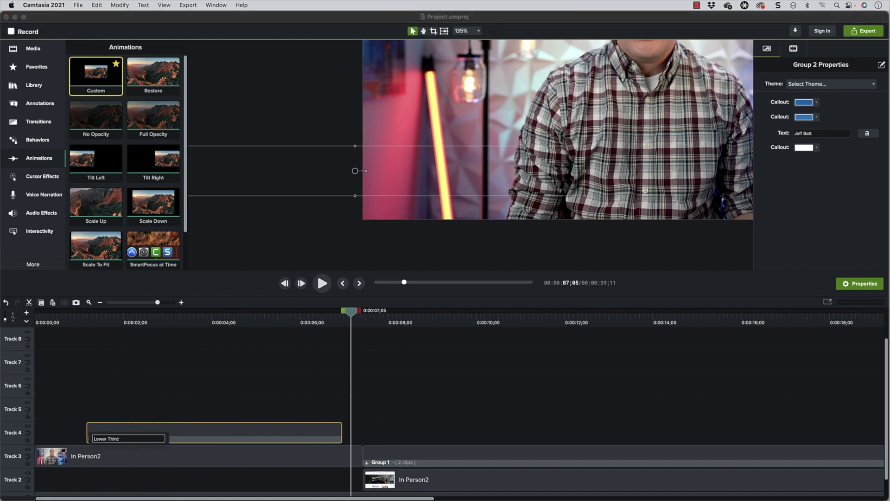
key("Return")
- Preview the Lower Third group and add it to the Default library under that name, using the canvas size
left_click_drag(82, 320, 224, 323)
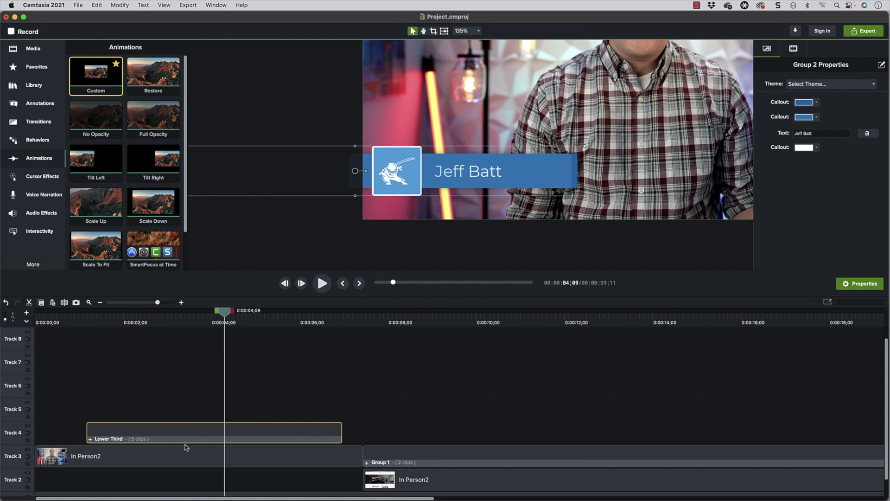
right_click(215, 425)
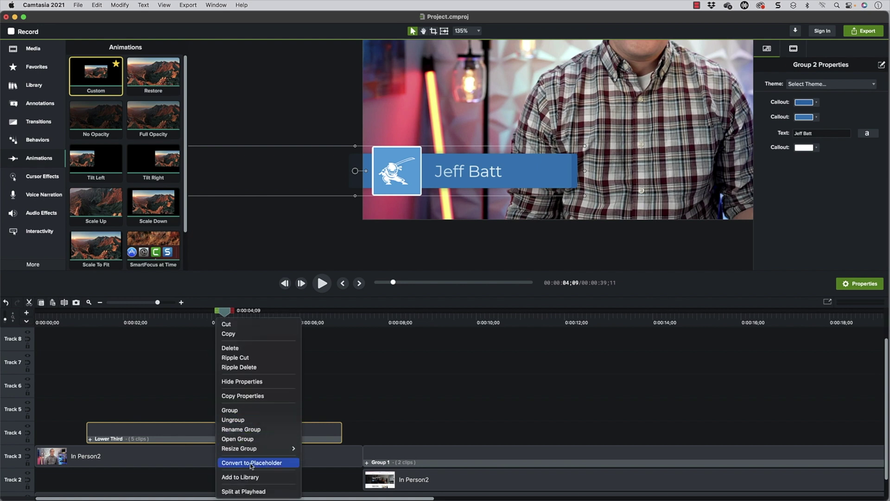
left_click(245, 477)
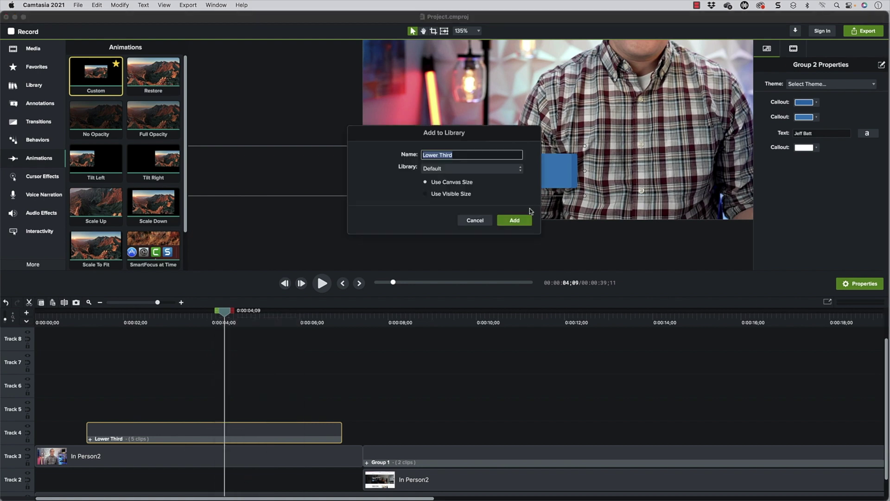
left_click(515, 221)
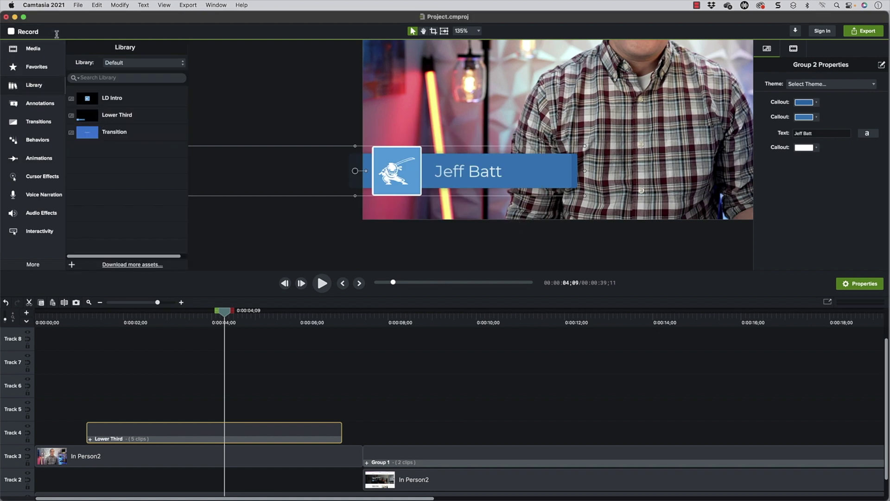
- Create a new project and add the Lower Third asset from the library to its timeline
left_click(78, 4)
left_click(88, 17)
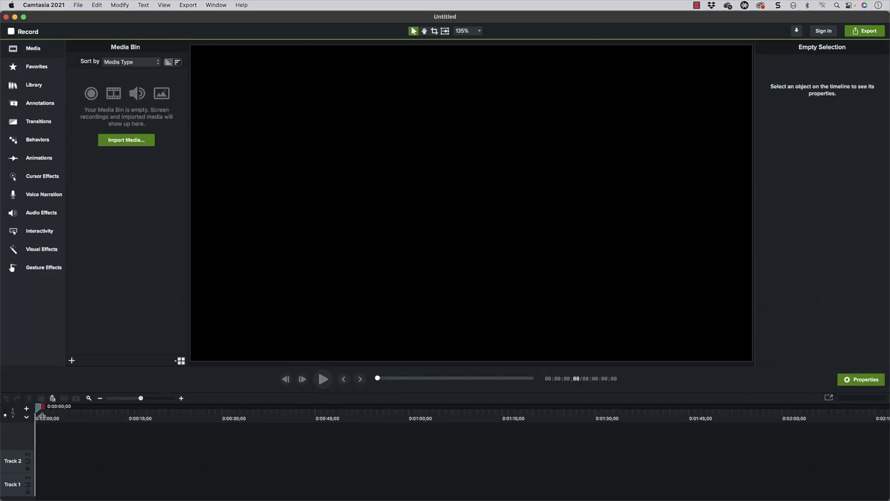
left_click_drag(41, 416, 65, 411)
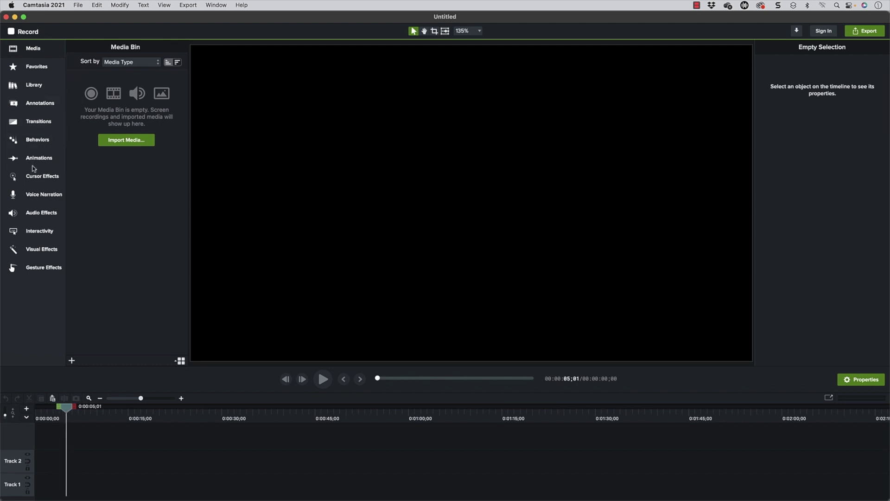
left_click(43, 87)
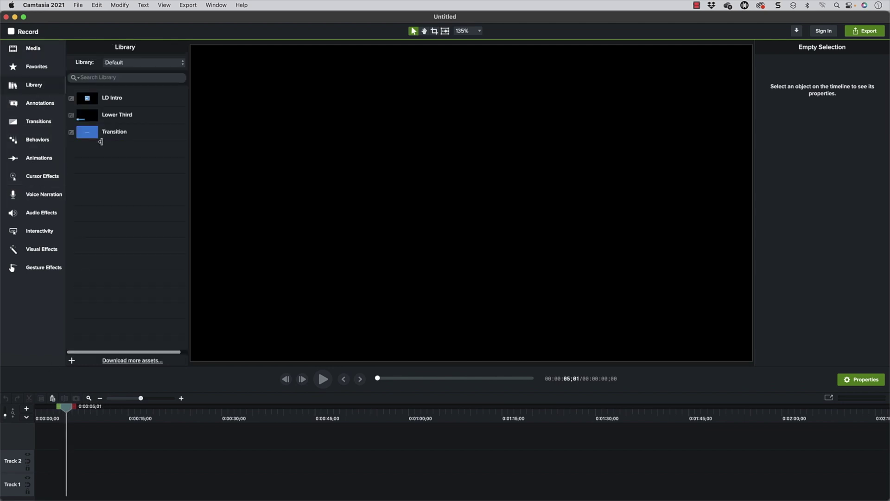
left_click_drag(104, 116, 25, 460)
- Preview the Lower Third in the new project and open its name text for editing
left_click(36, 413)
left_click_drag(36, 413, 59, 409)
double_click(312, 318)
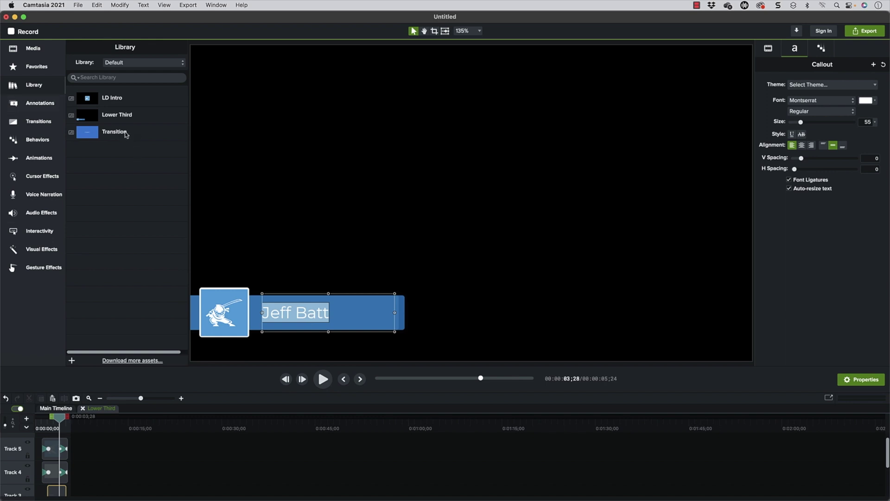
- Export the Lower Third library asset to the Desktop as Lower Third and select the exported file there
right_click(123, 112)
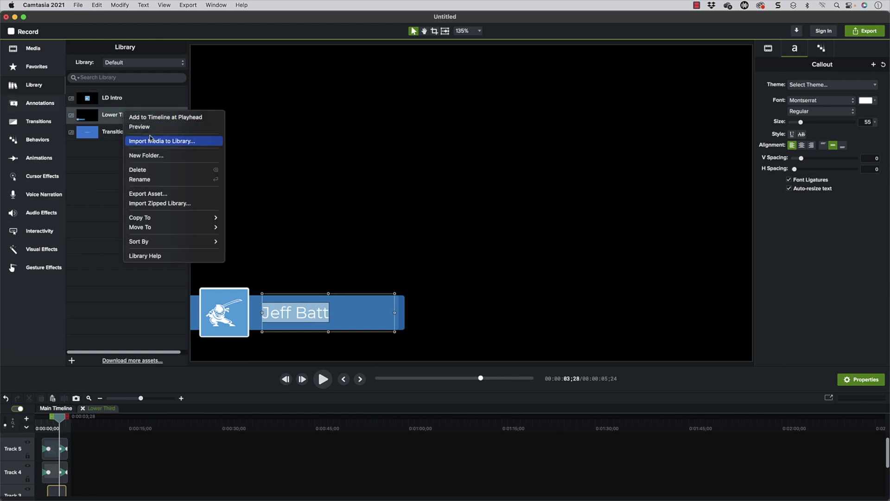
left_click(155, 194)
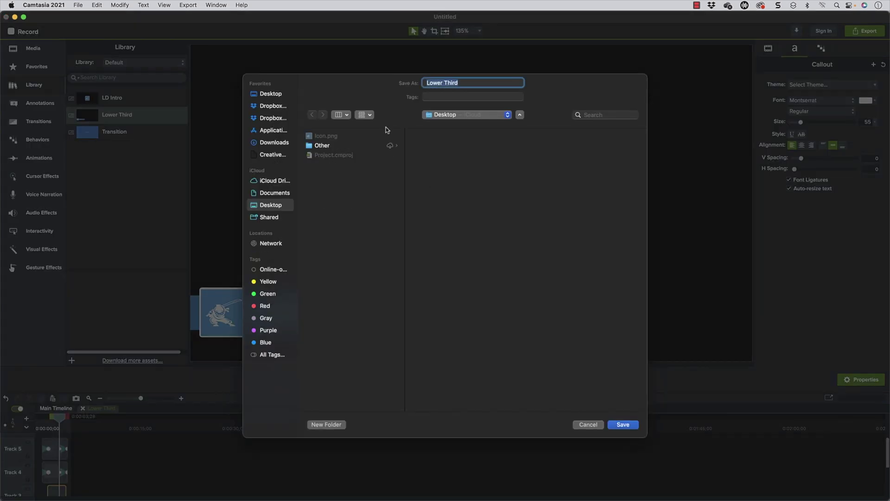
left_click(611, 426)
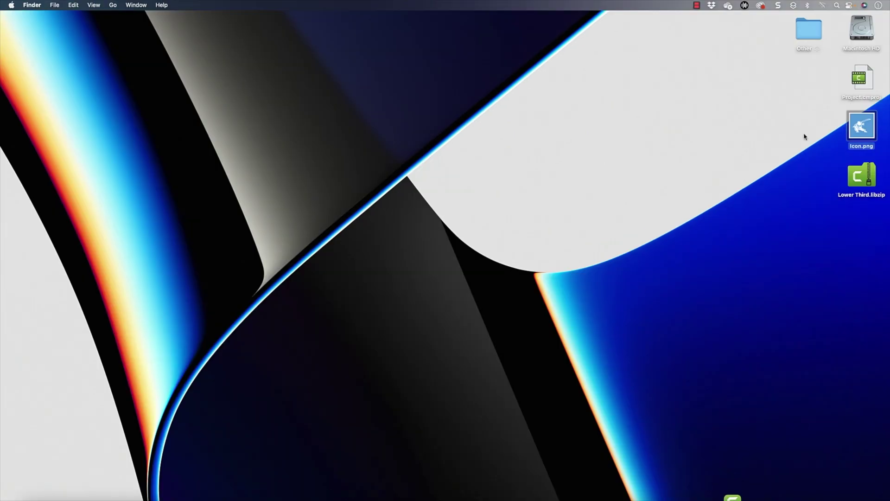
left_click(870, 176)
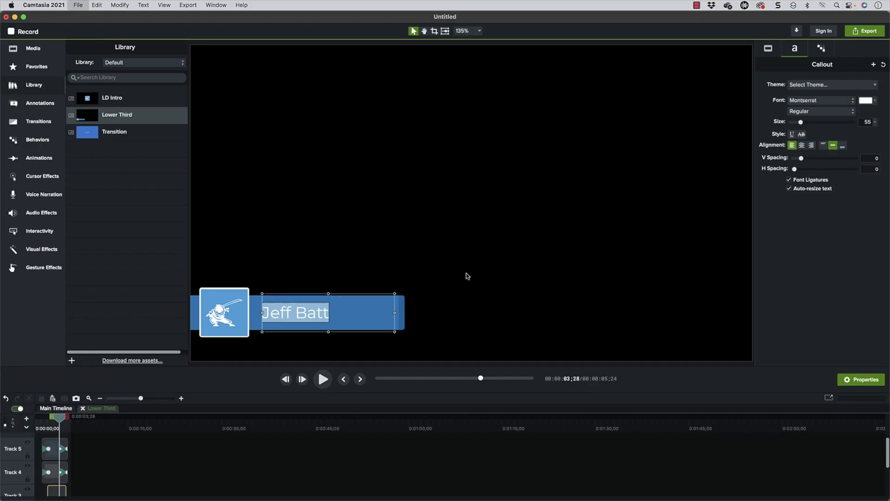
- Close the untitled project without saving its changes and return to Project.cmproj
key("super+q")
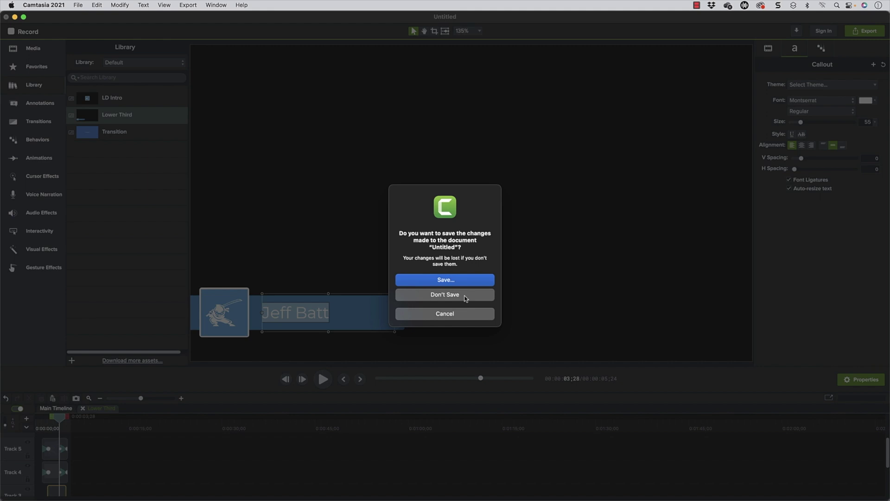
left_click(466, 296)
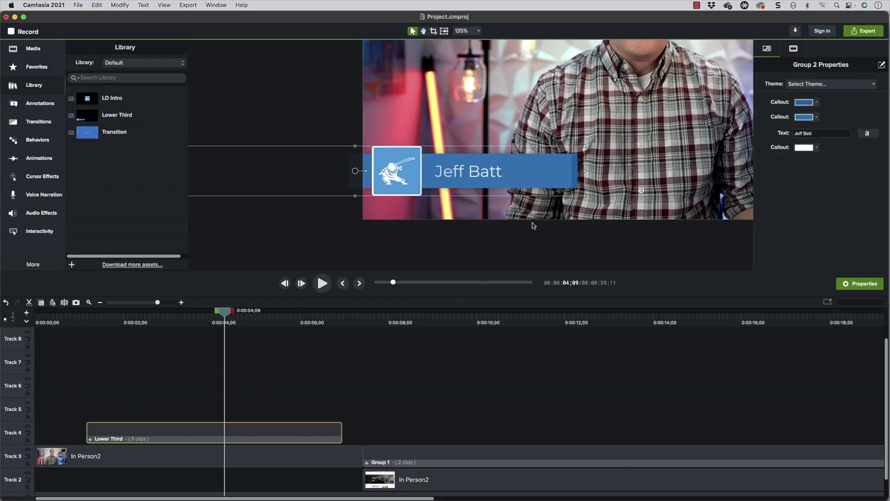
- Preview the Lower Third animation over the In Person2 footage from the start through the transition to Group 1
scroll(553, 165, "down", 5)
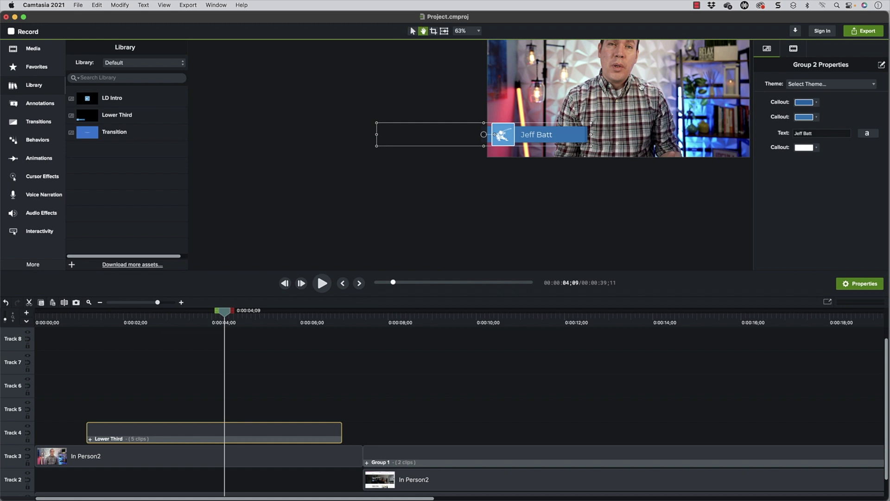
scroll(544, 89, "right", 5)
scroll(544, 89, "up", 4)
left_click_drag(190, 320, 52, 318)
left_click(95, 333)
key("space")
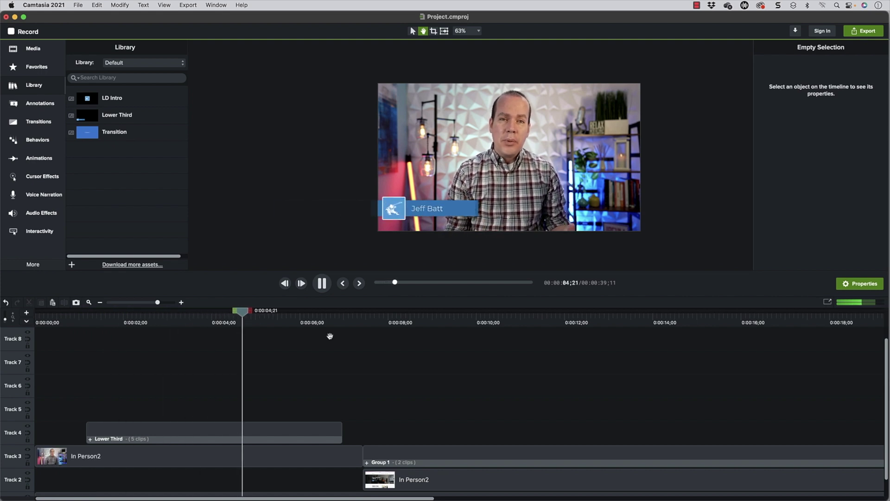
left_click_drag(343, 312, 353, 312)
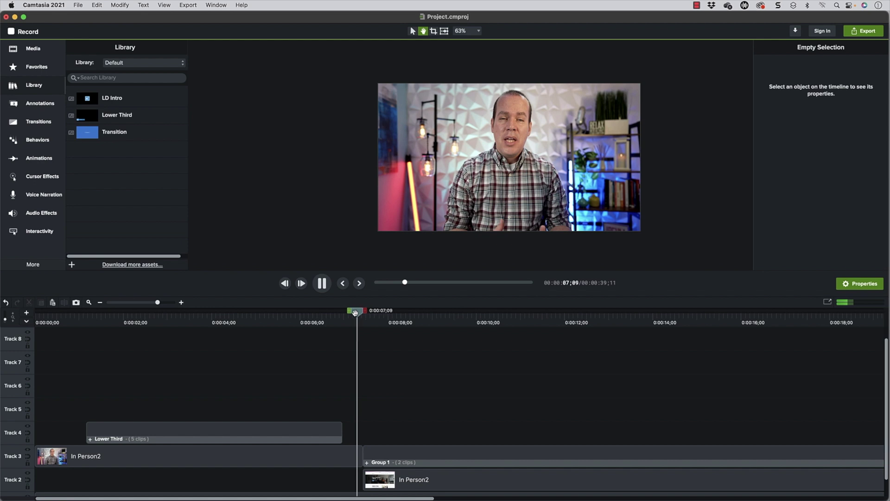
key("space")
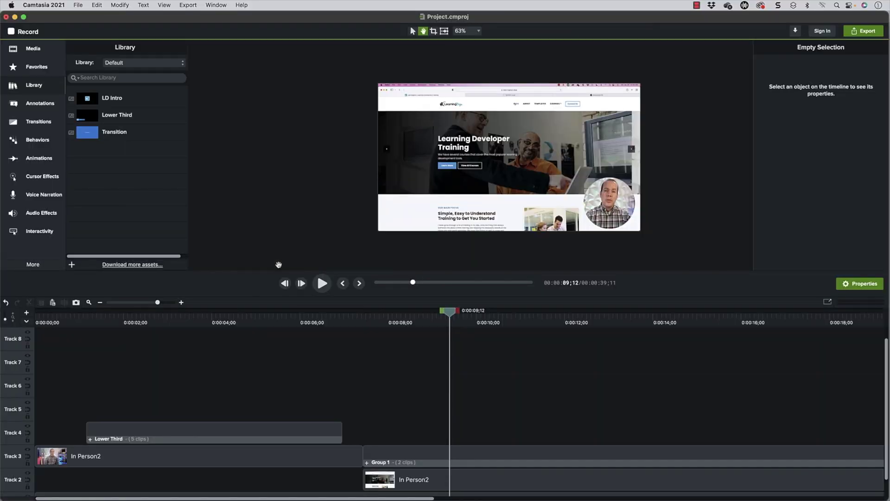
- Switch to Safari and look through the Learning Dojo site's blog, templates and list of courses
key("super+Tab")
key("super+Tab")
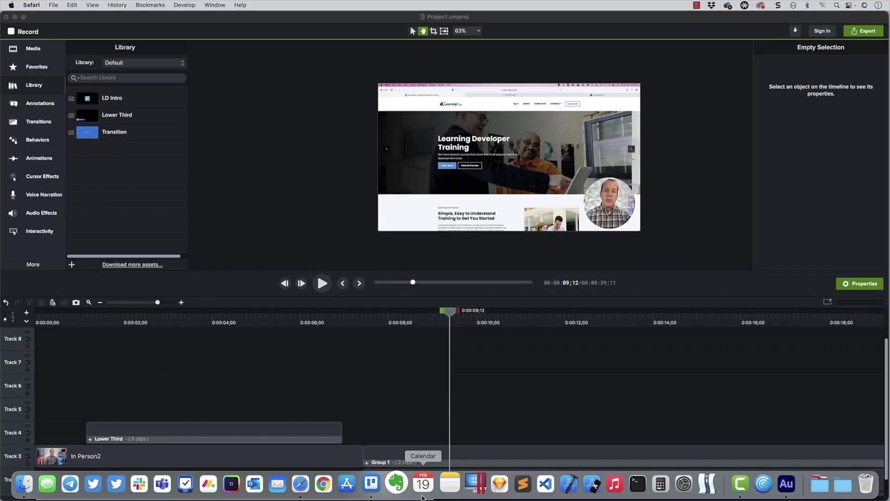
left_click(331, 482)
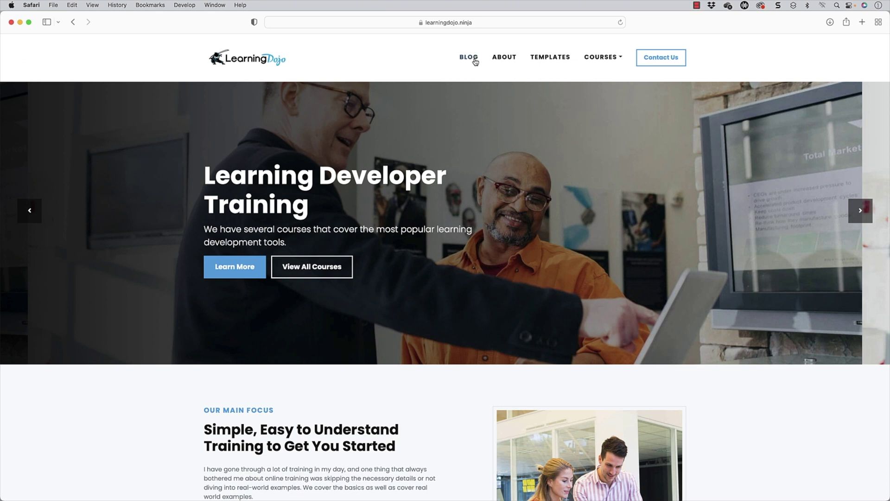
left_click(475, 61)
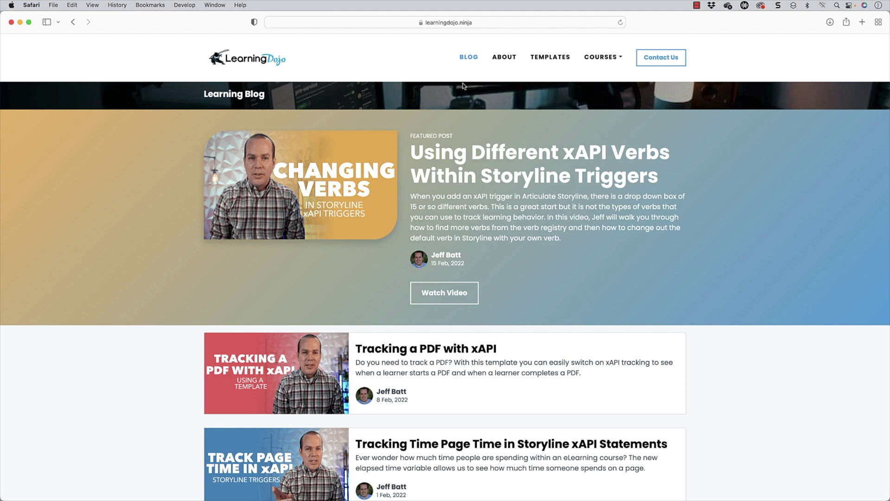
left_click(569, 59)
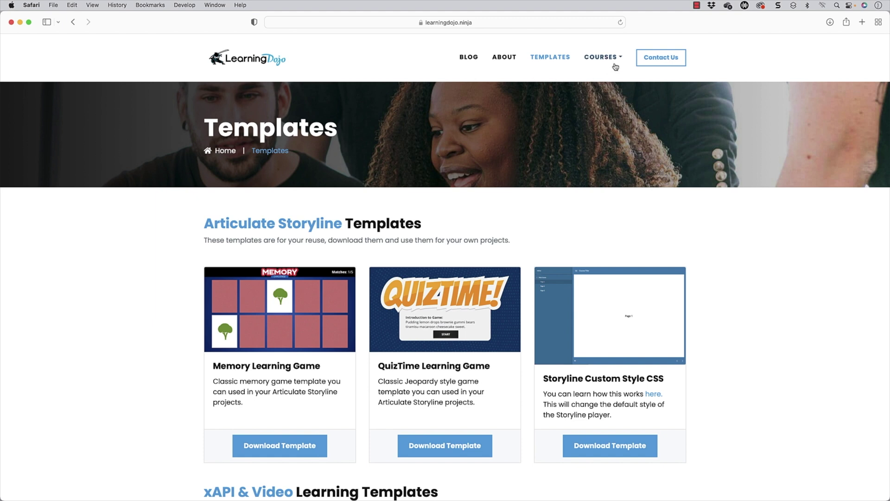
mouse_move(614, 68)
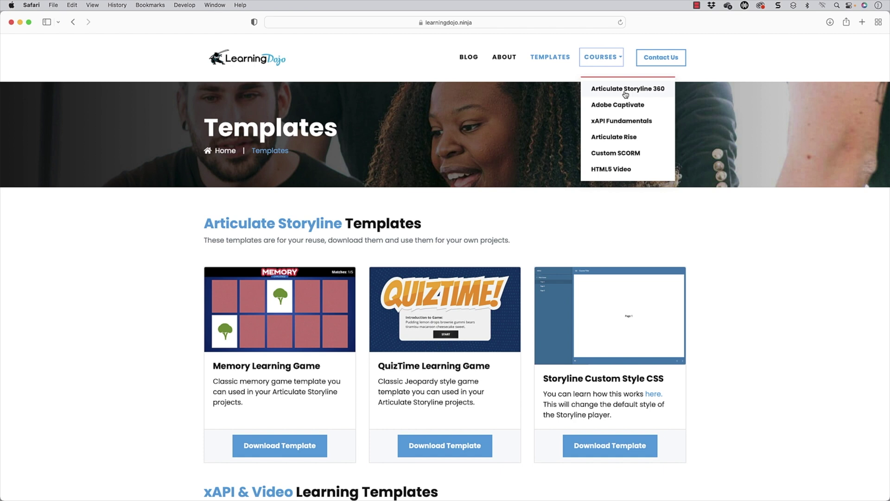